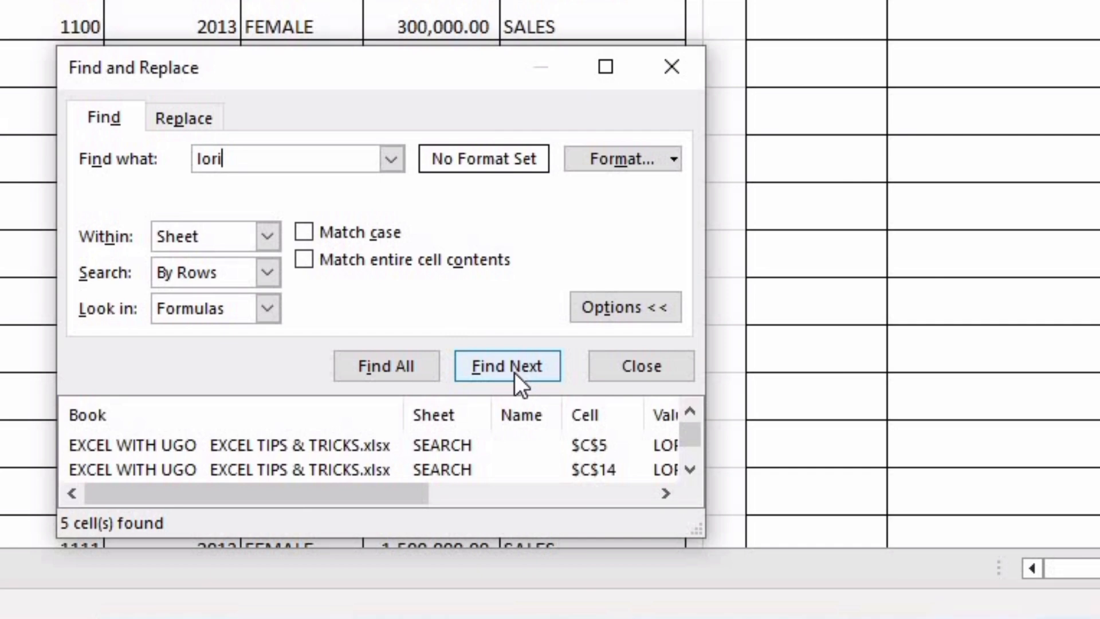
# Jump to the next match for lori, close the Find and Replace dialog, and return to the top of the sheet
pyautogui.click(514, 372)
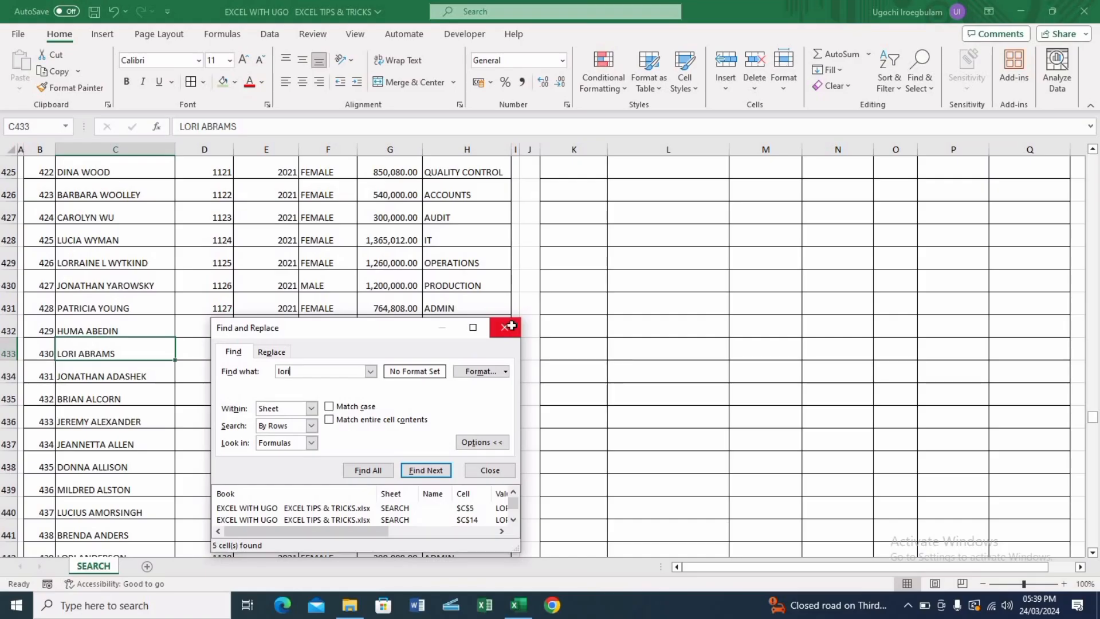
pyautogui.click(671, 67)
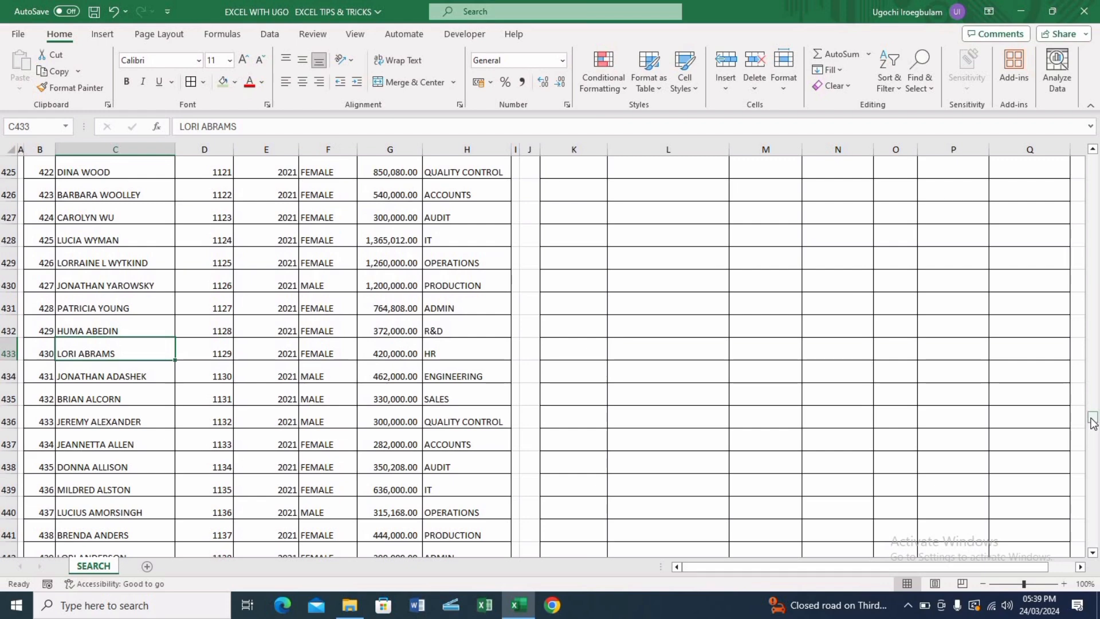
pyautogui.moveTo(1092, 418); pyautogui.dragTo(1094, 51)
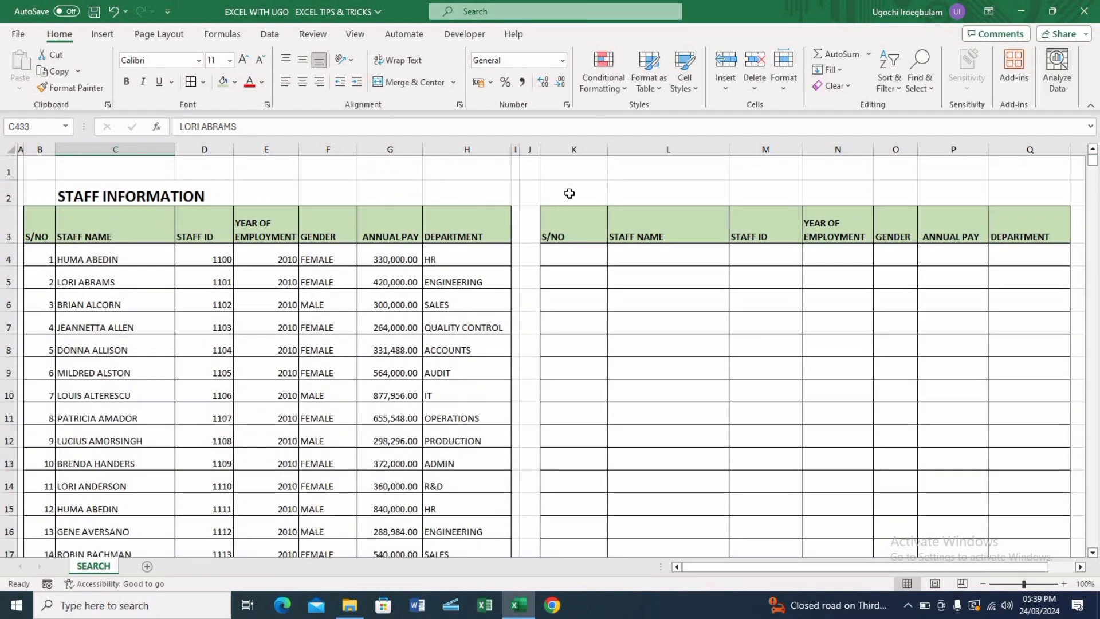
pyautogui.click(569, 193)
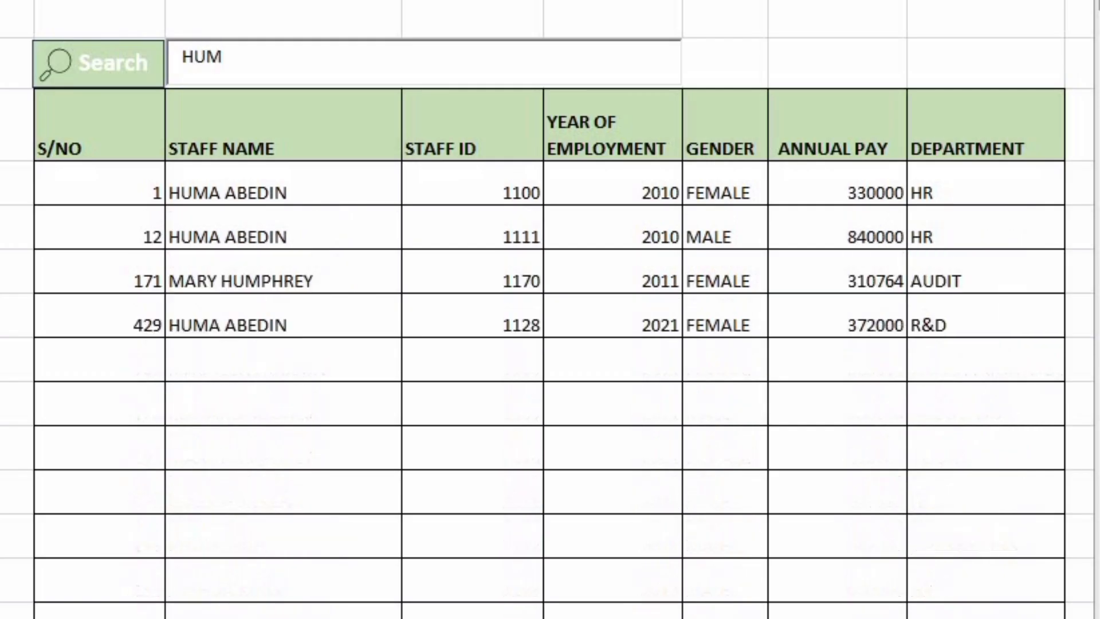
# Try the search box by entering HUMA, then LORI, and clearing the search term
pyautogui.write('A')
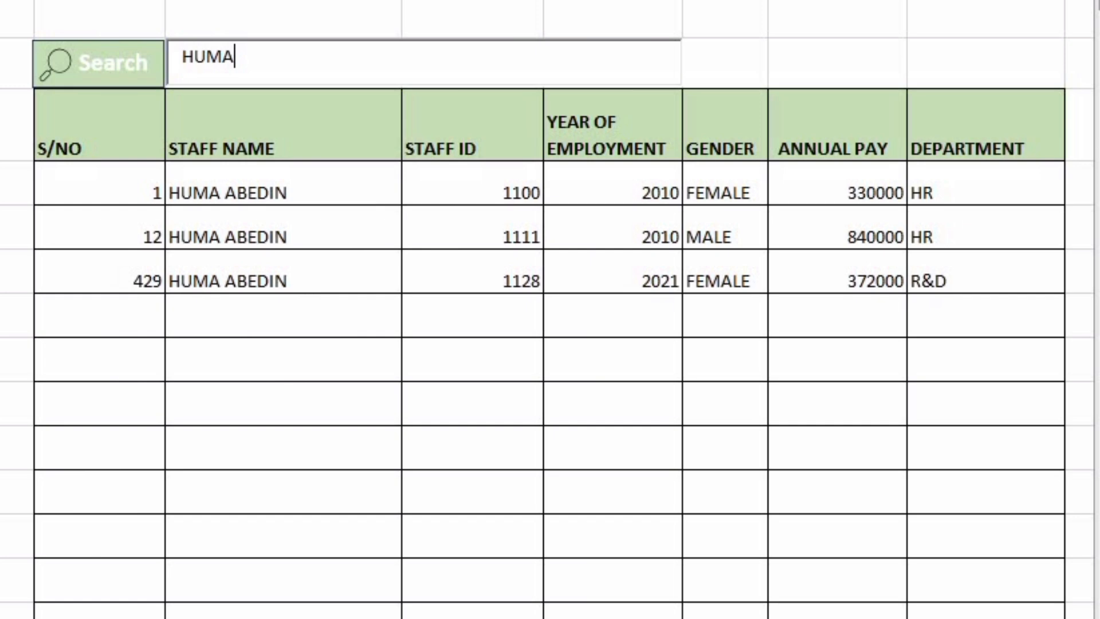
pyautogui.press('BackSpace')
pyautogui.press('BackSpace')
pyautogui.press('BackSpace')
pyautogui.press('BackSpace')
pyautogui.write('LORI')
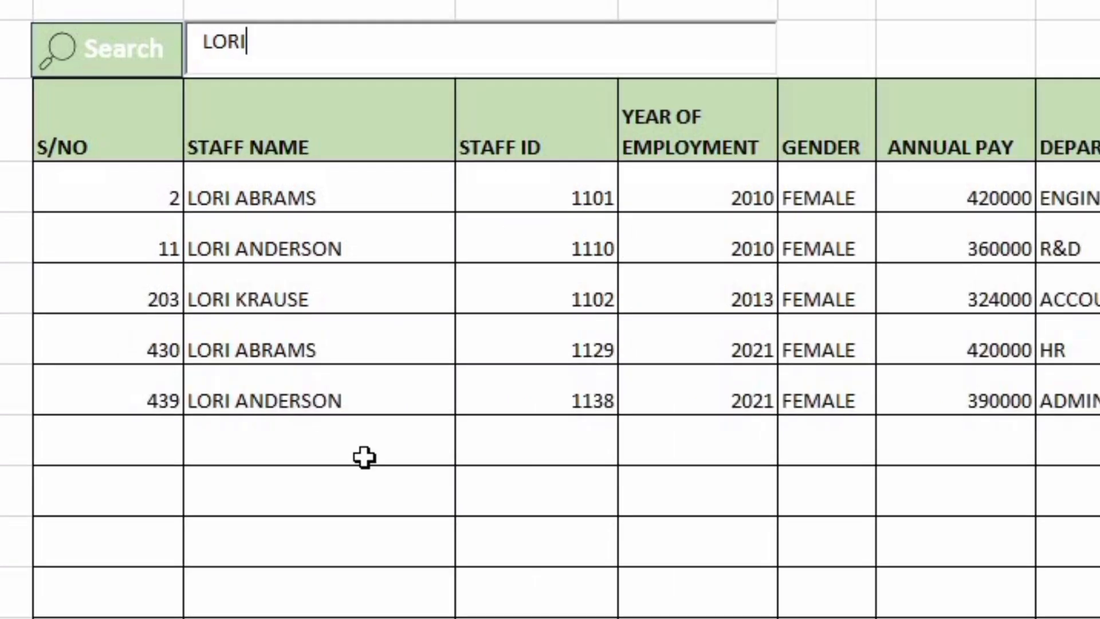
pyautogui.press('BackSpace')
pyautogui.press('BackSpace')
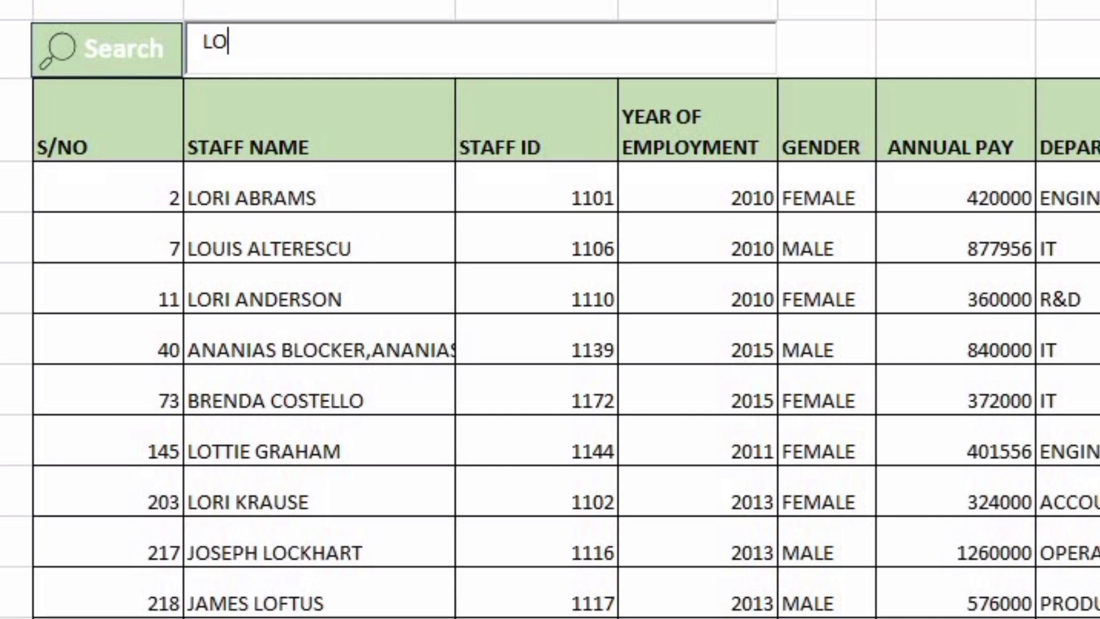
pyautogui.press('BackSpace')
pyautogui.press('BackSpace')
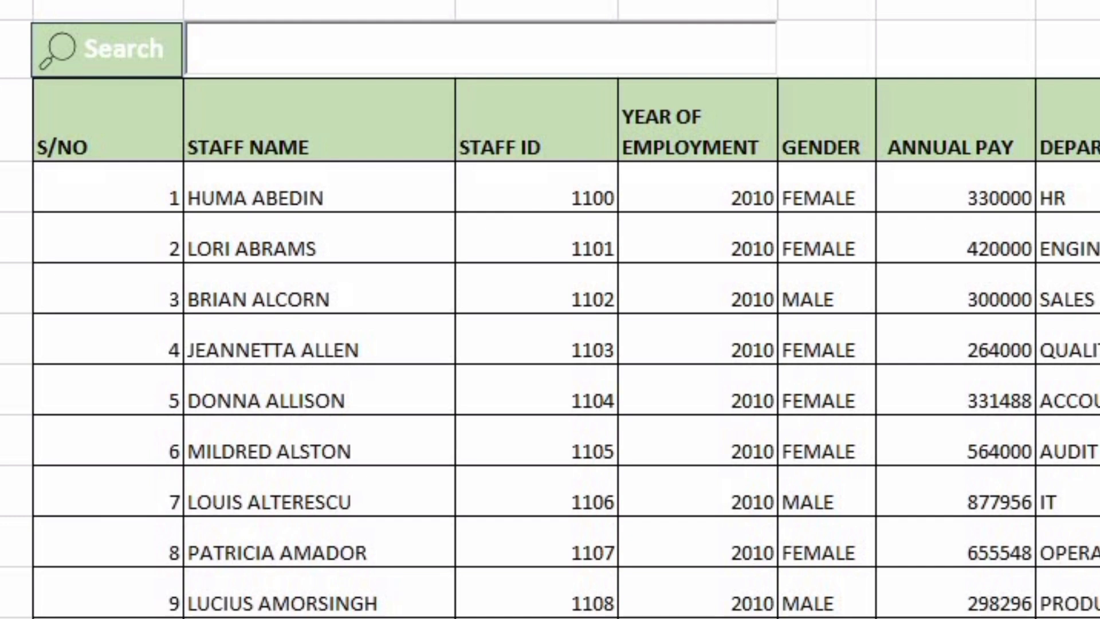
pyautogui.write('AFF INFORMATION')
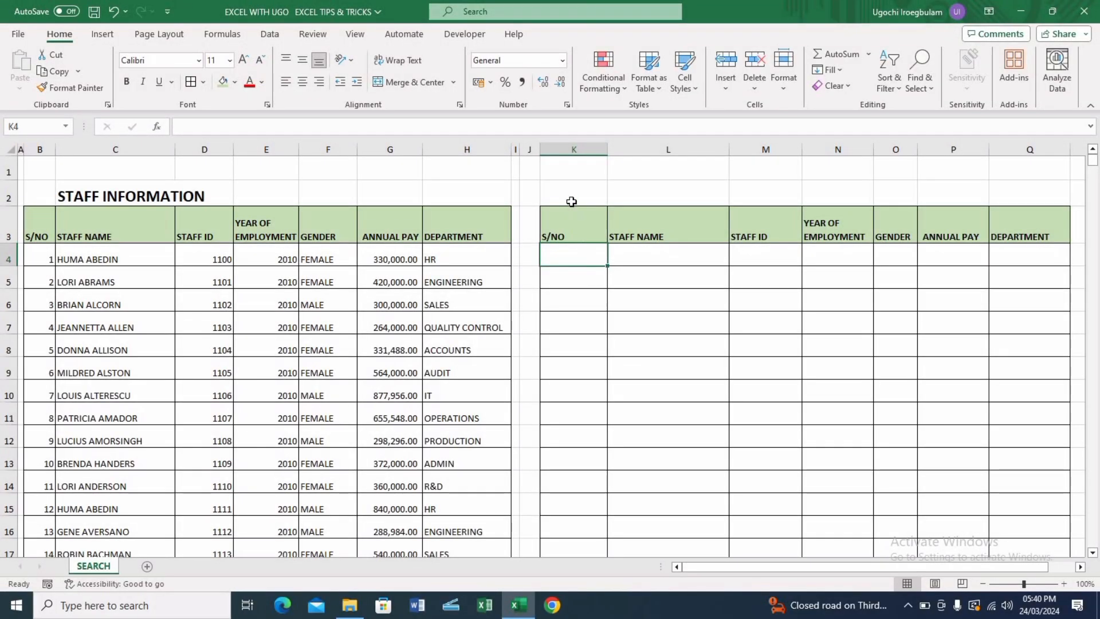
# Draw a rectangle shape over cell K2 above the S/NO column header
pyautogui.click(571, 196)
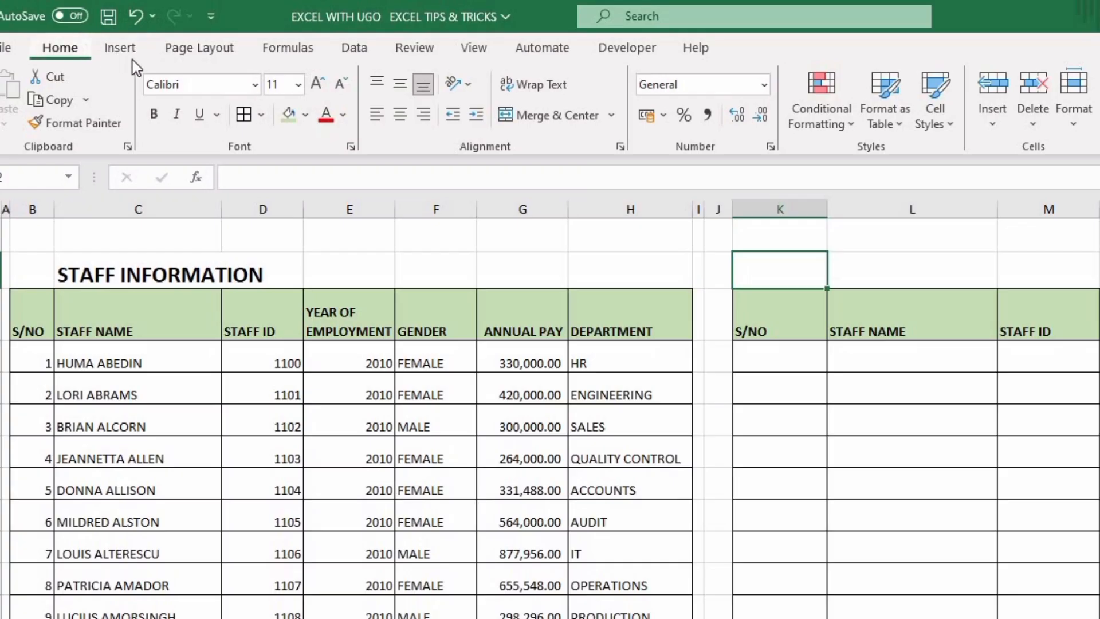
pyautogui.click(107, 37)
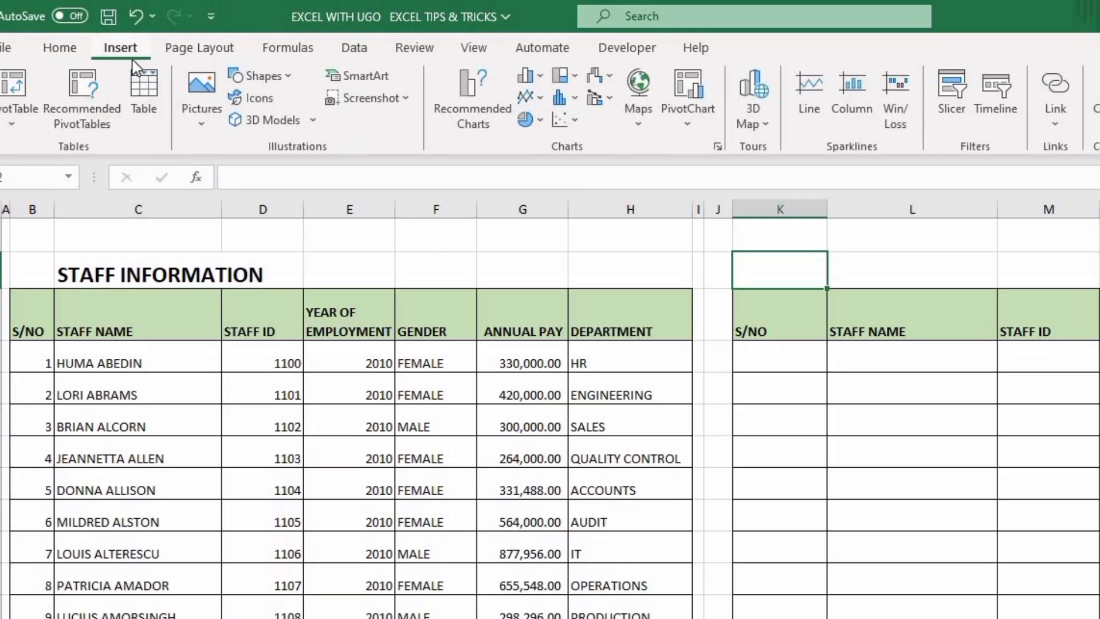
pyautogui.click(290, 78)
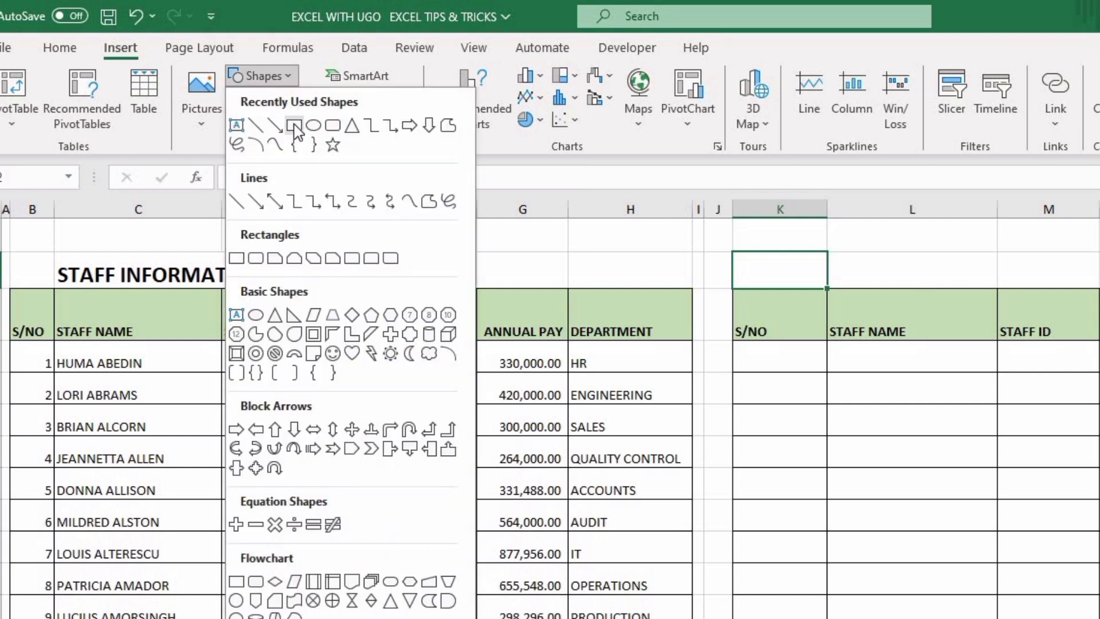
pyautogui.click(295, 126)
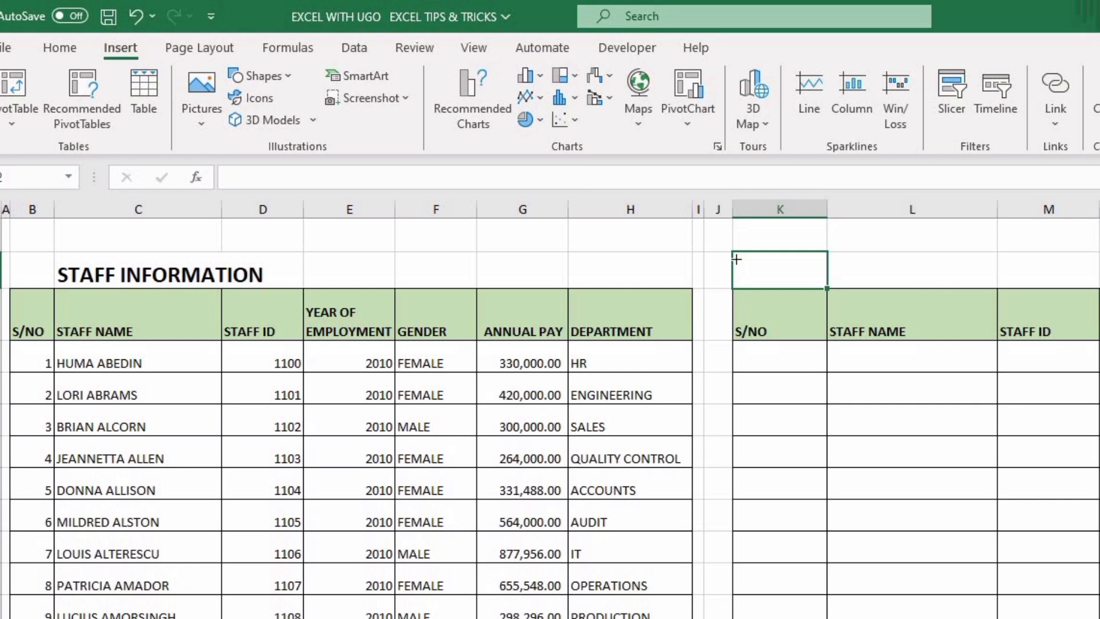
pyautogui.moveTo(736, 259); pyautogui.dragTo(827, 288)
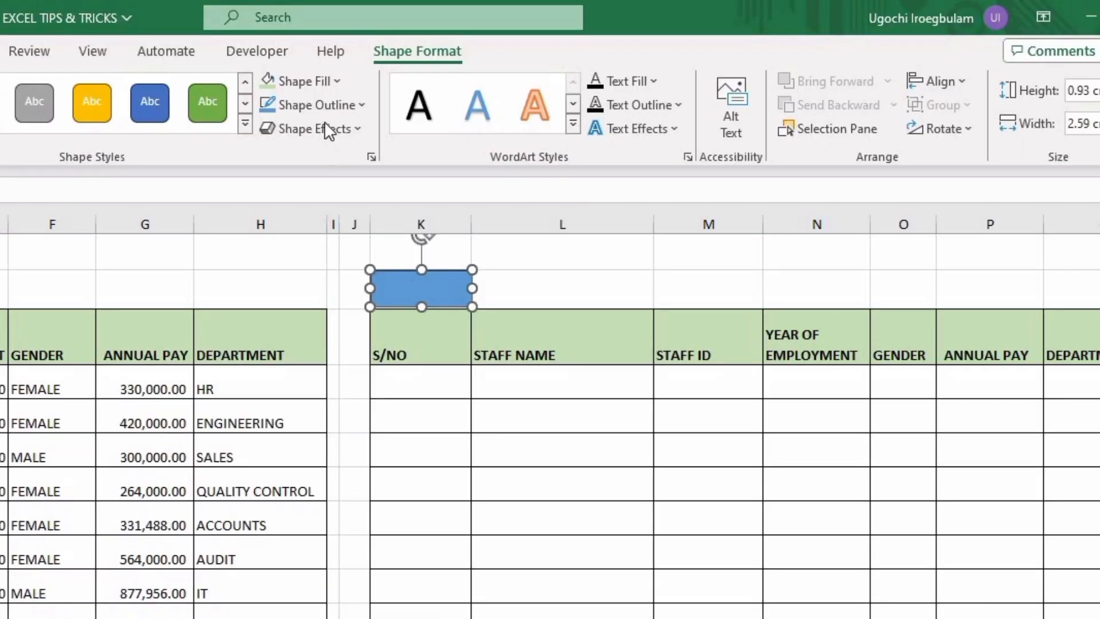
# Fill the rectangle with light green and label it Search
pyautogui.click(336, 82)
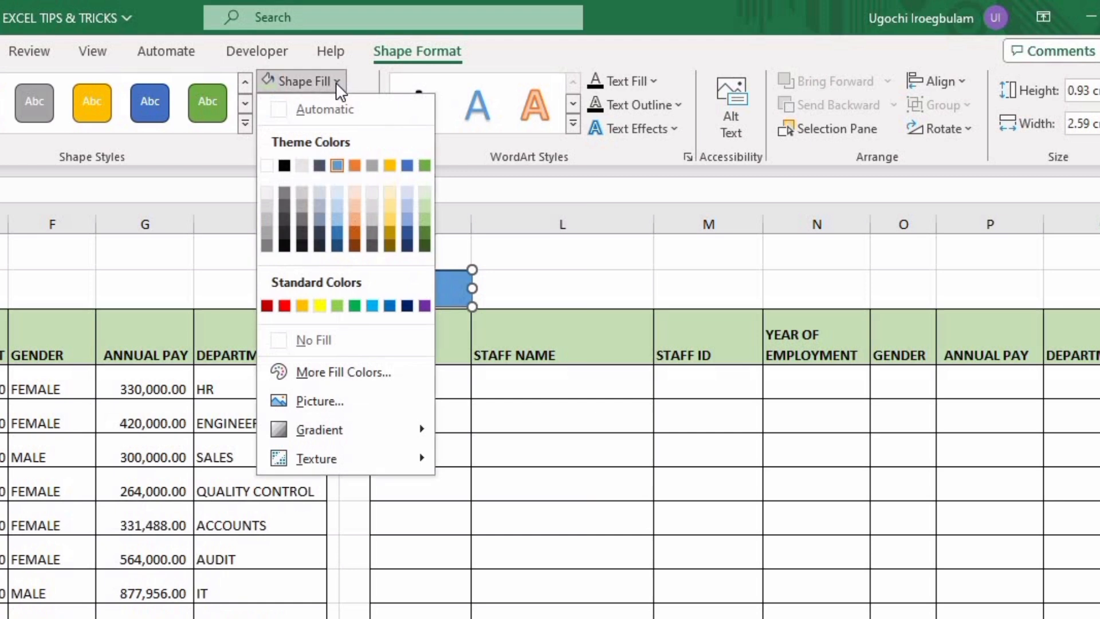
pyautogui.click(423, 202)
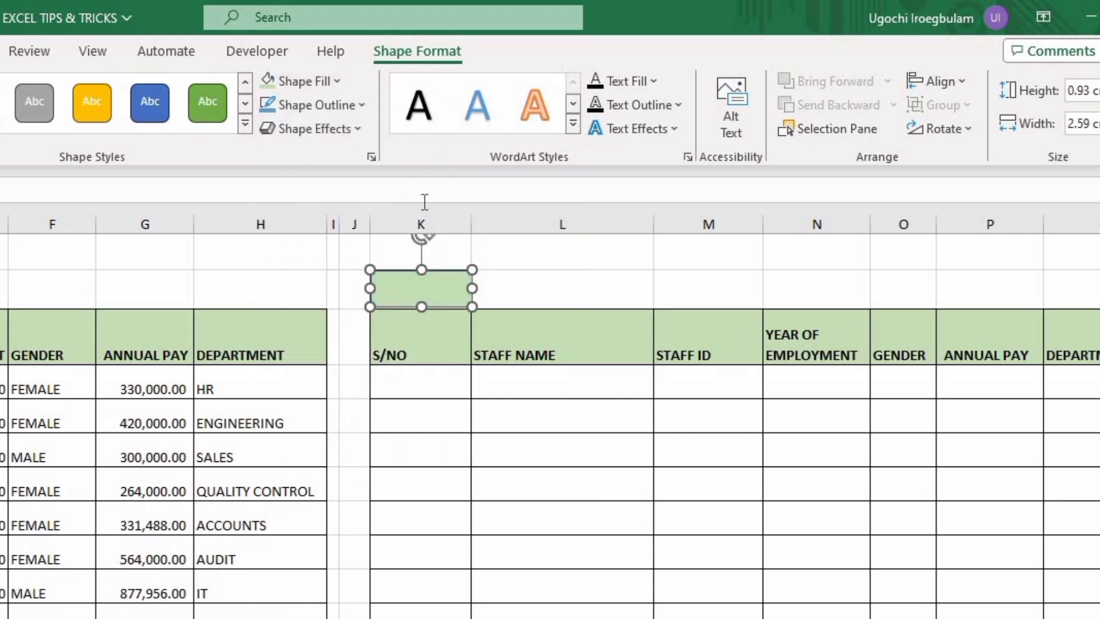
pyautogui.write('Search')
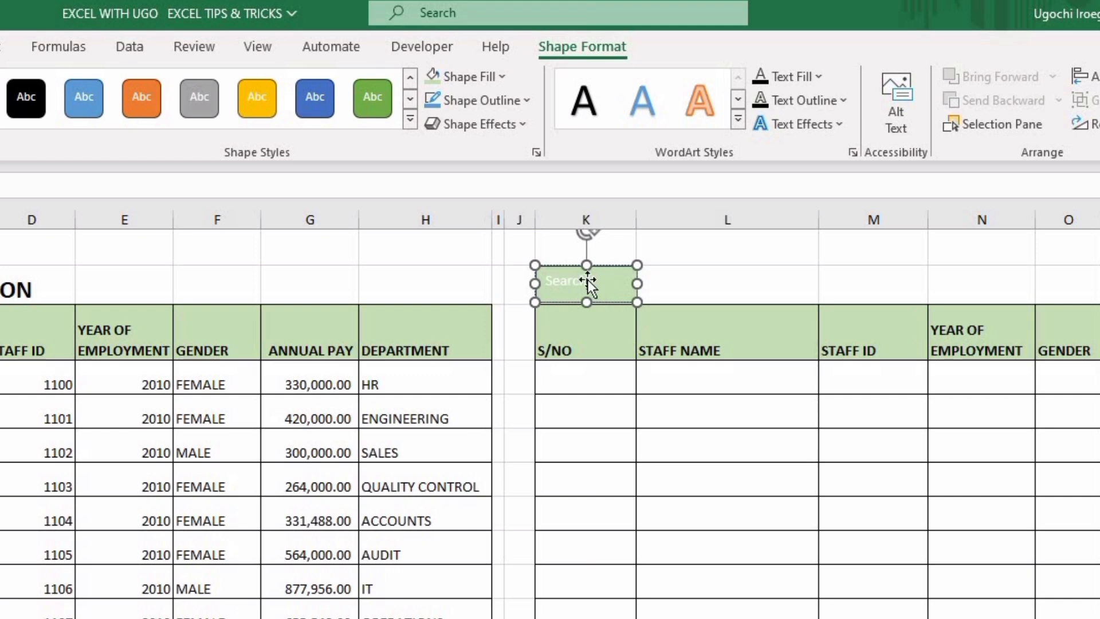
pyautogui.moveTo(587, 280); pyautogui.dragTo(589, 281)
# Set the rectangle's Search label to 14 pt font size and white font colour
pyautogui.click(59, 34)
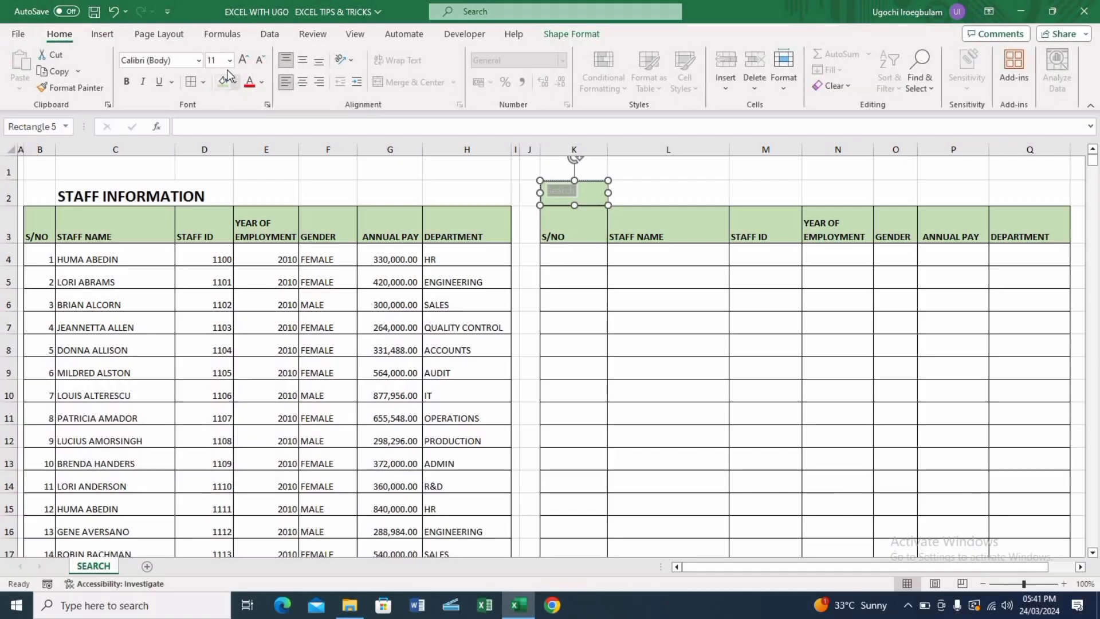
pyautogui.click(229, 62)
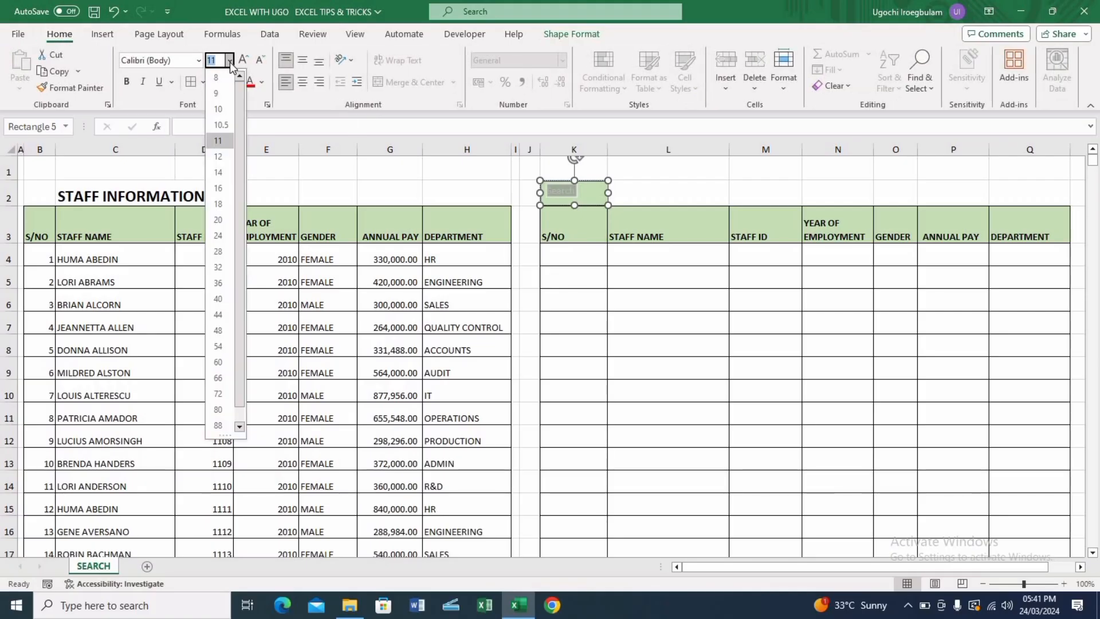
pyautogui.click(220, 173)
pyautogui.click(262, 82)
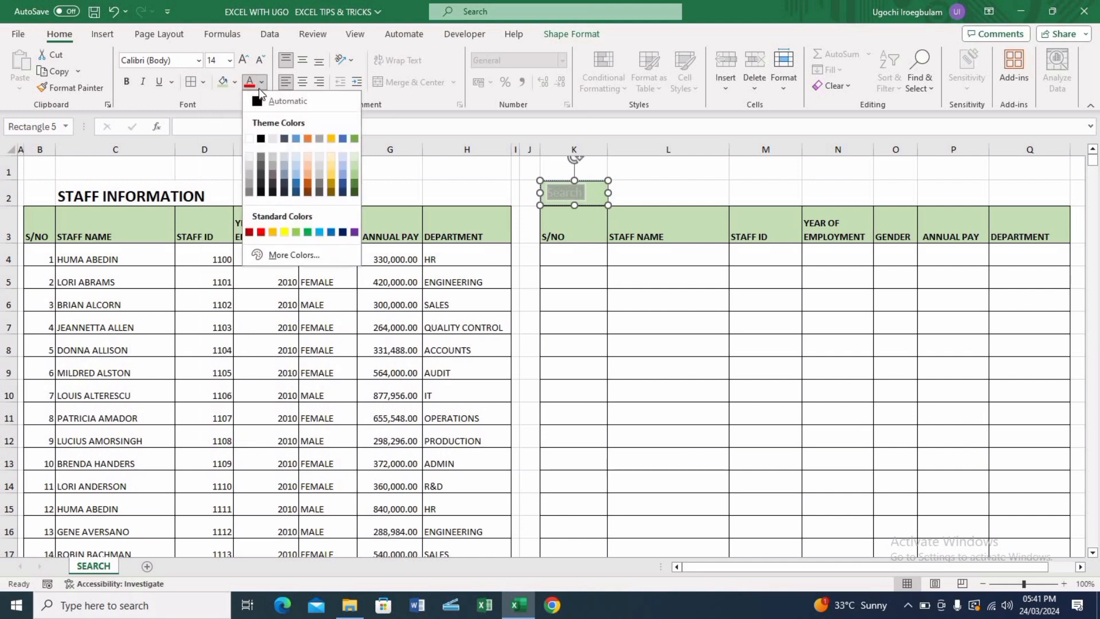
pyautogui.click(249, 139)
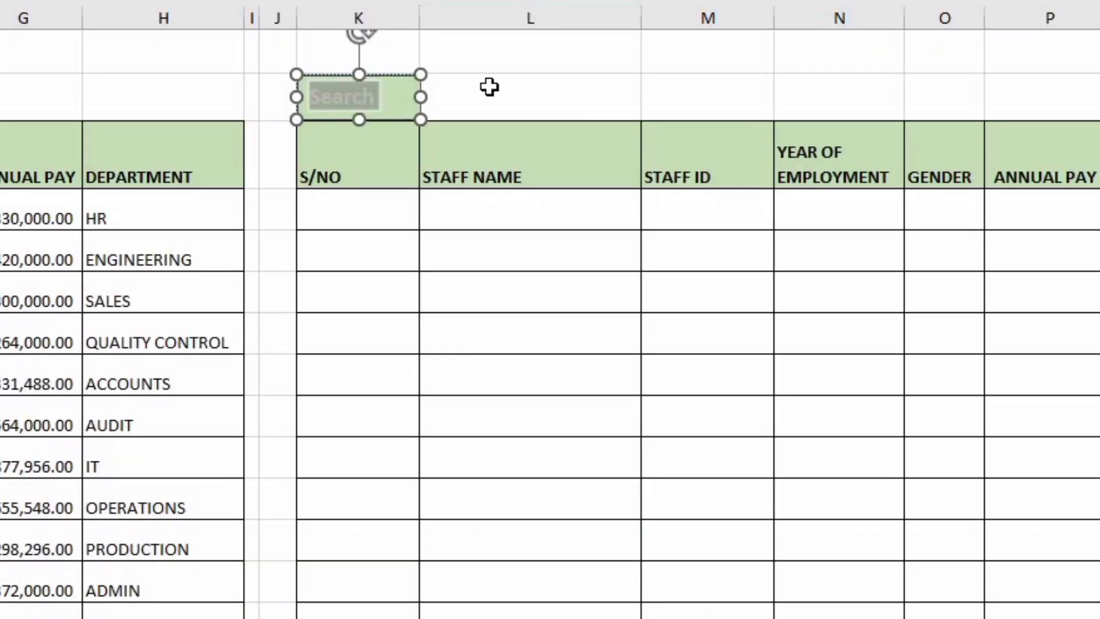
pyautogui.click(488, 87)
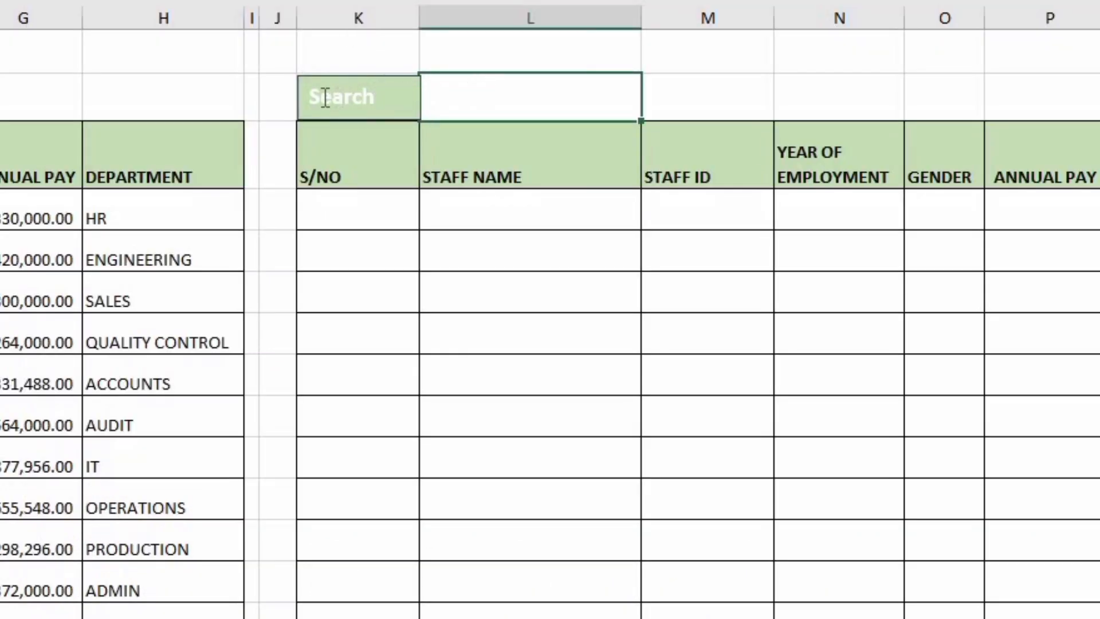
pyautogui.click(307, 98)
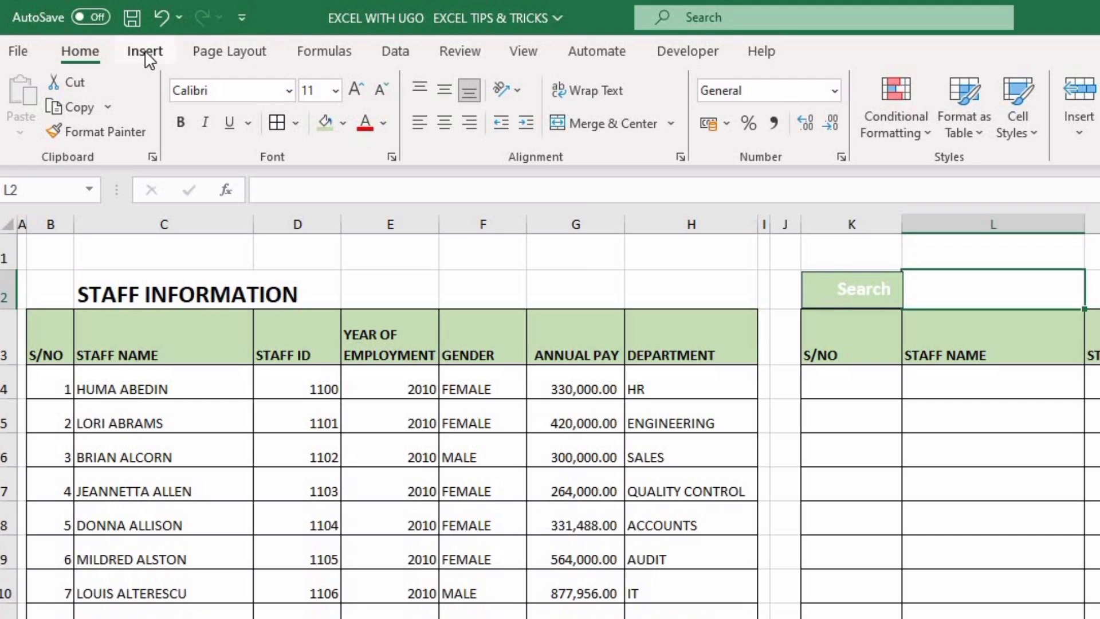
# Insert a magnifying-glass icon found by searching the stock icons for search
pyautogui.click(146, 56)
pyautogui.click(294, 107)
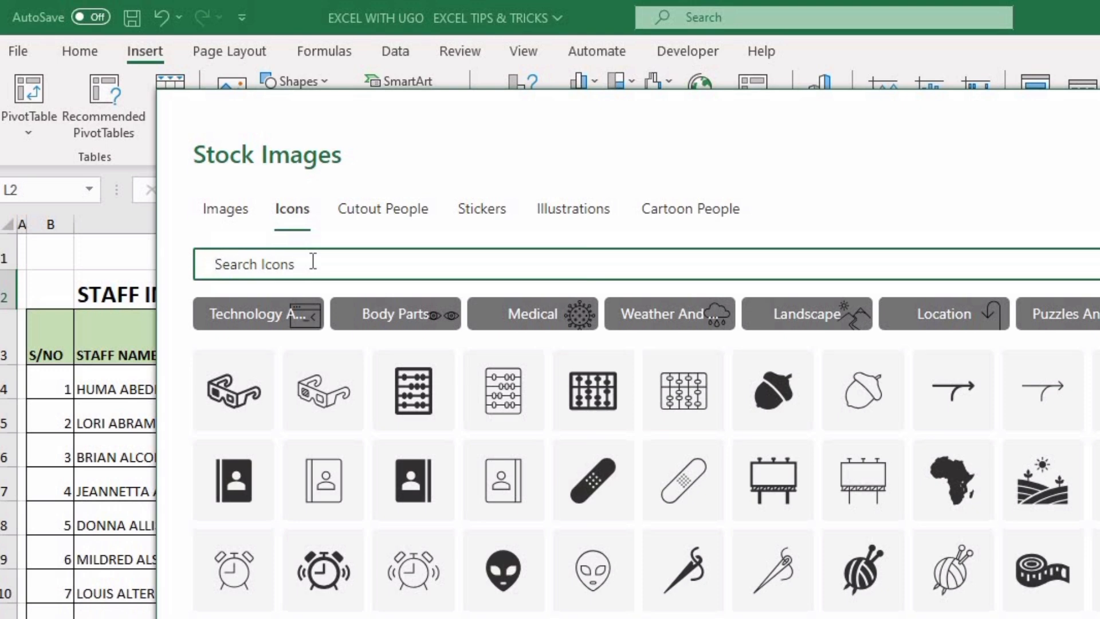
pyautogui.write('search')
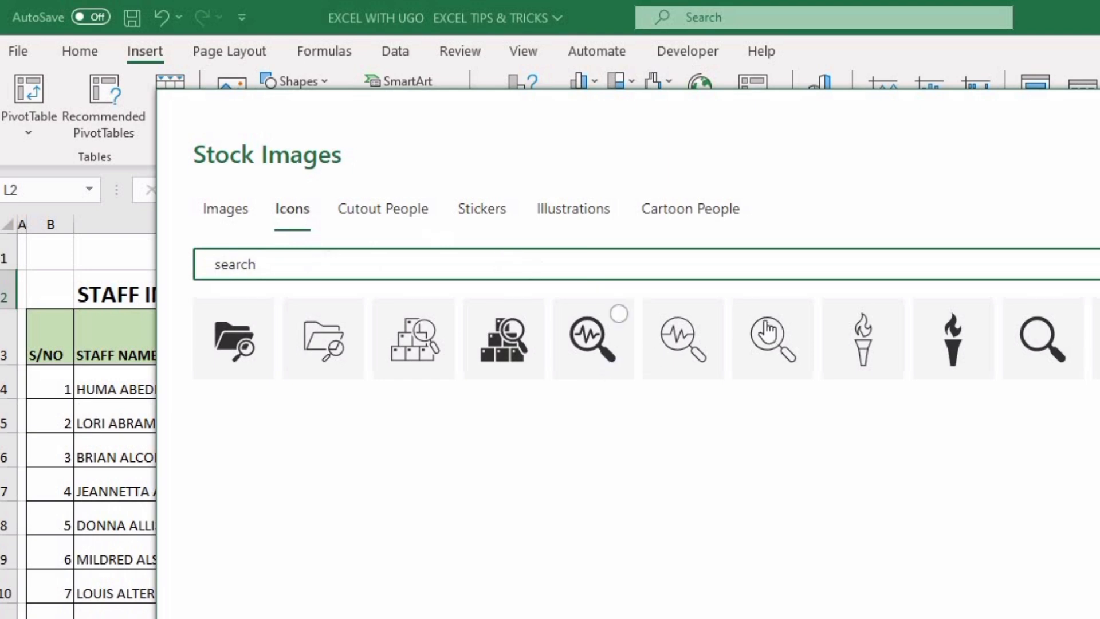
pyautogui.click(800, 316)
pyautogui.click(909, 582)
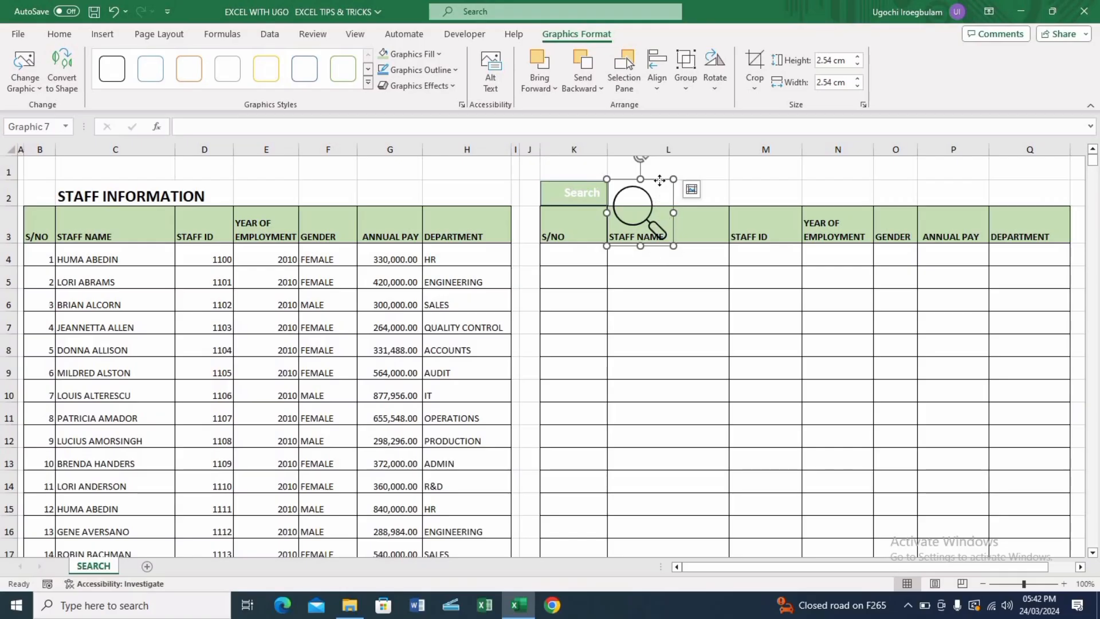
# Shrink the magnifying-glass icon to about 1.35 cm and place it at the left end of the Search button
pyautogui.moveTo(660, 181); pyautogui.dragTo(630, 287)
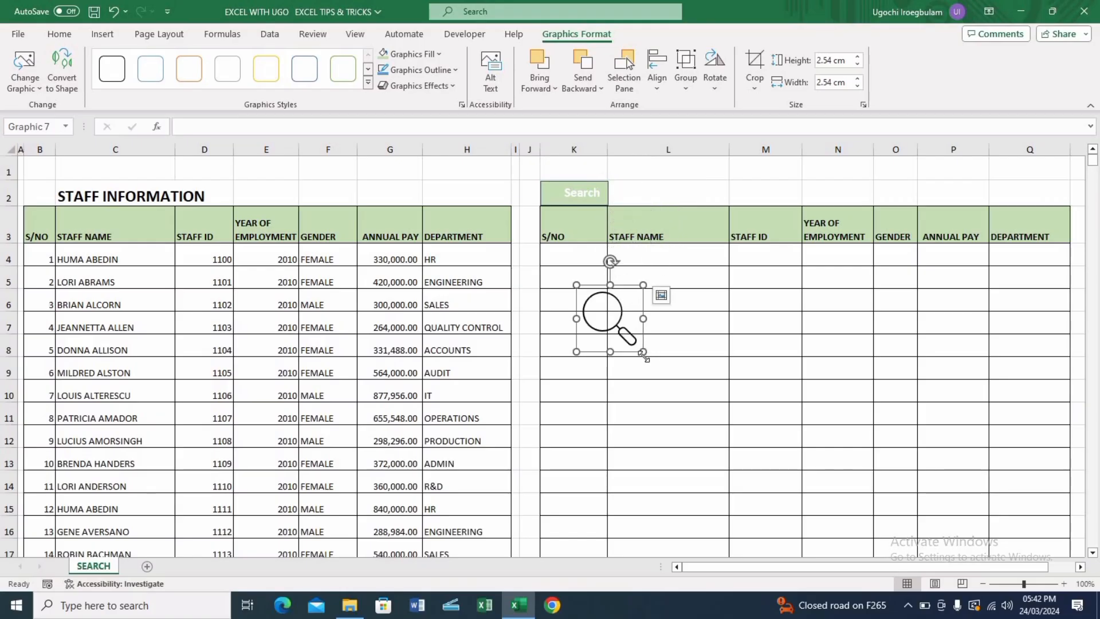
pyautogui.moveTo(643, 351); pyautogui.dragTo(589, 306)
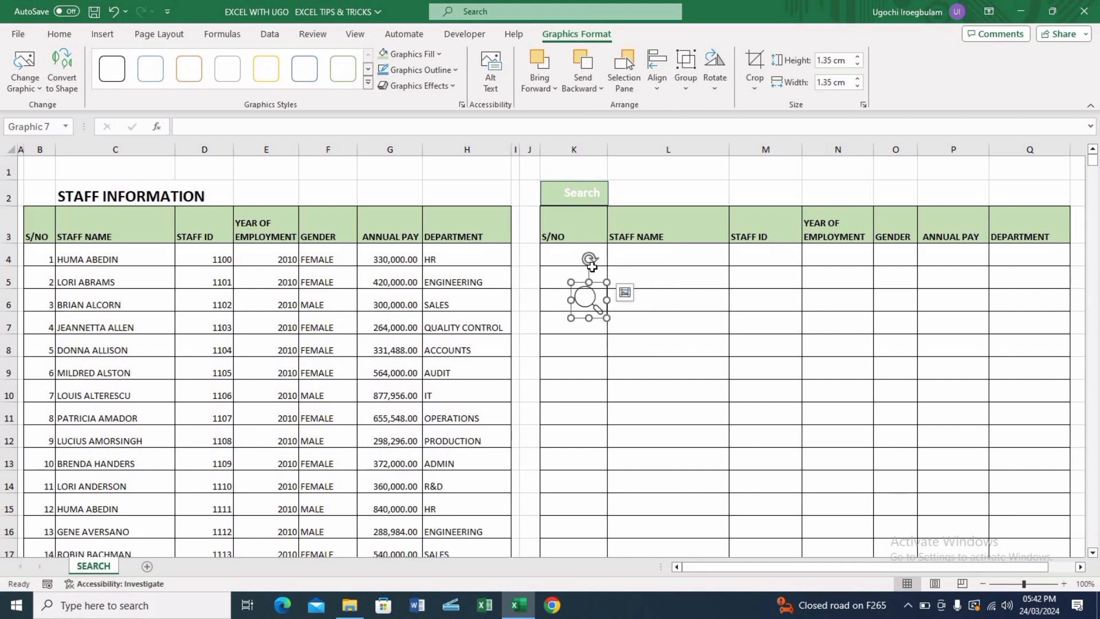
pyautogui.moveTo(589, 260); pyautogui.dragTo(622, 289)
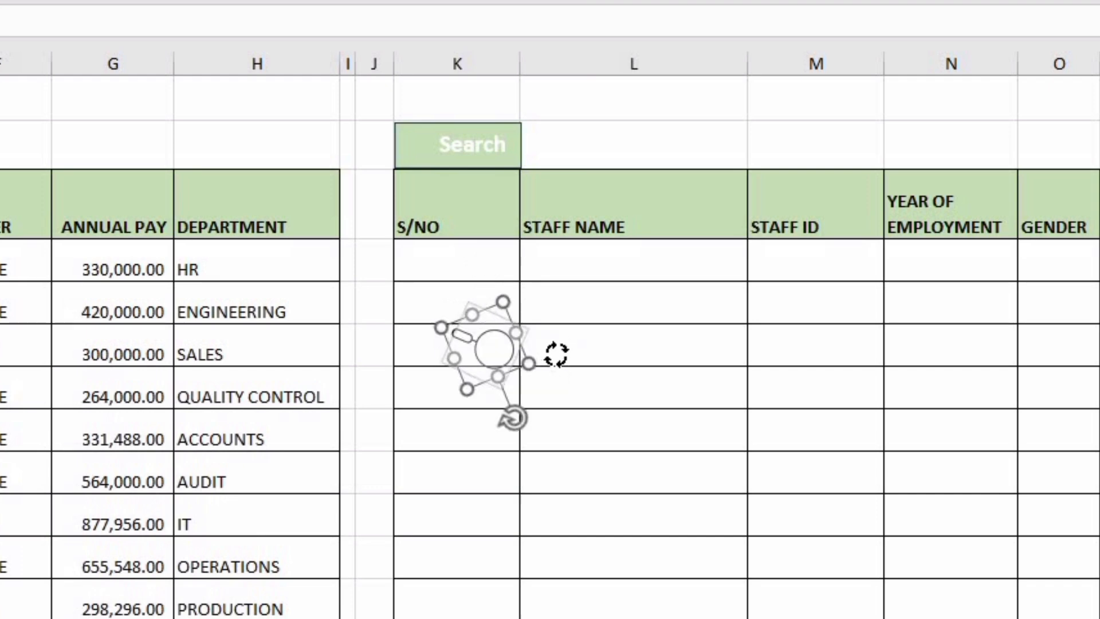
pyautogui.moveTo(547, 325); pyautogui.dragTo(540, 317)
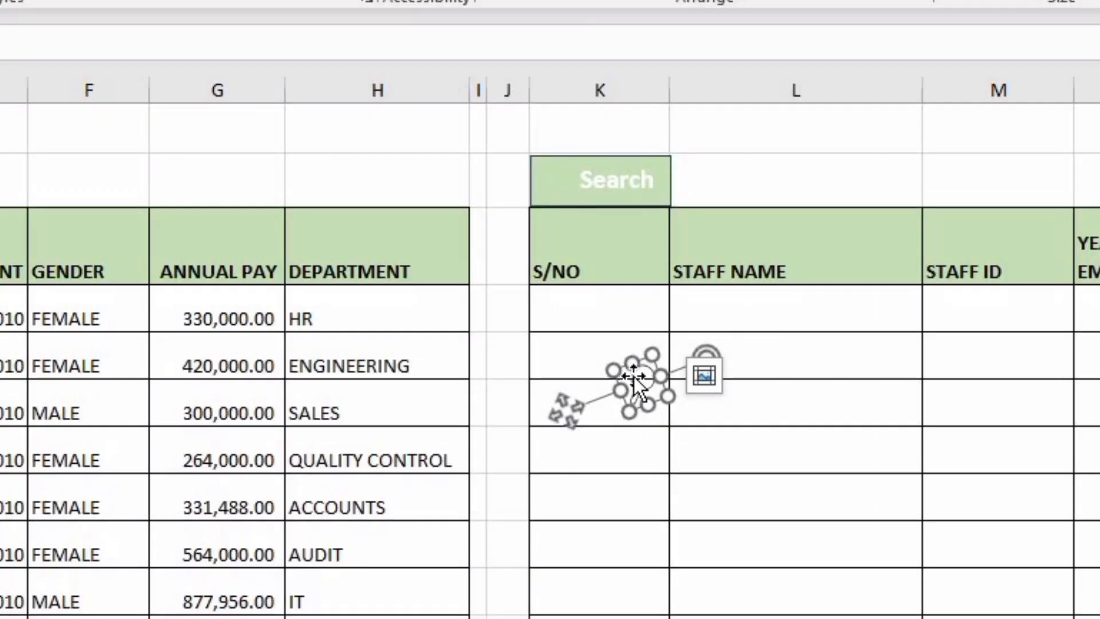
pyautogui.moveTo(633, 376); pyautogui.dragTo(551, 178)
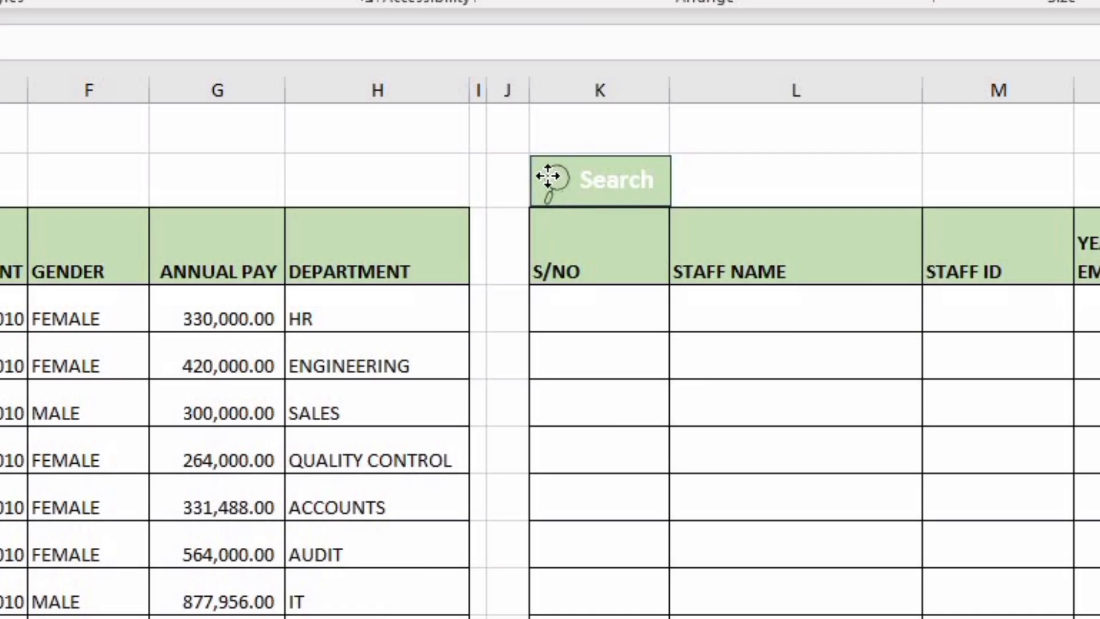
pyautogui.click(741, 188)
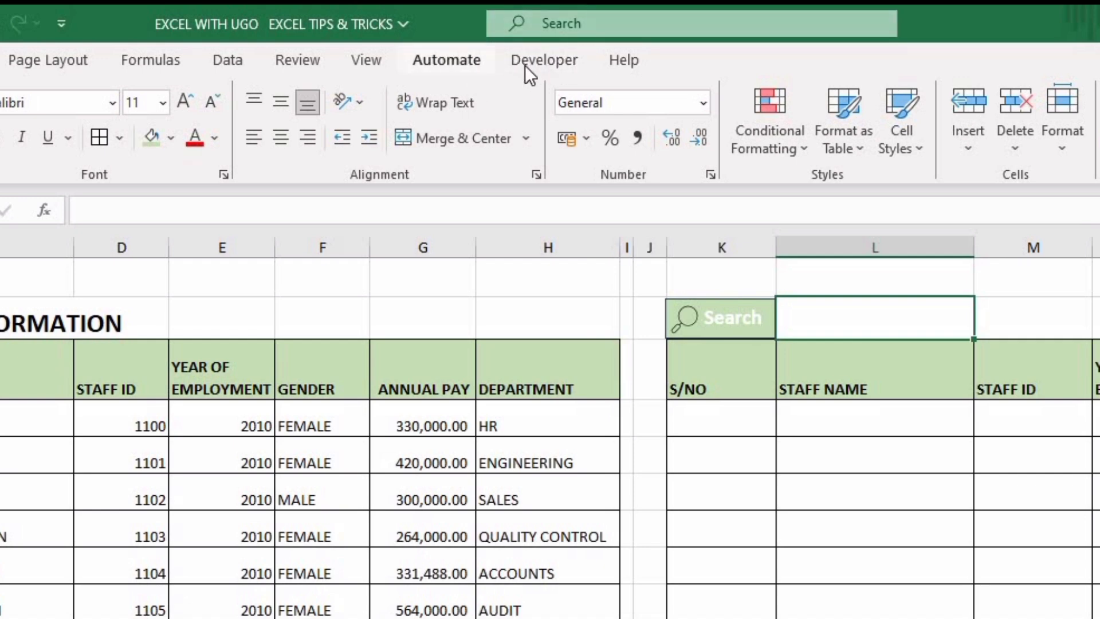
# Open the ribbon customization settings and check that the Developer tab is enabled
pyautogui.rightClick(494, 63)
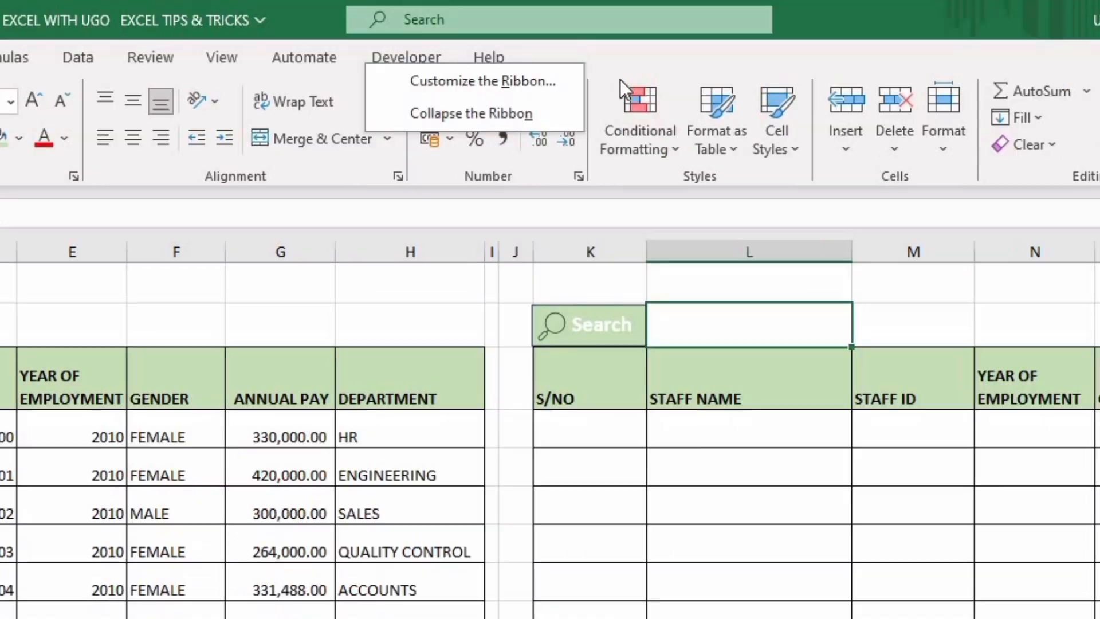
pyautogui.click(625, 68)
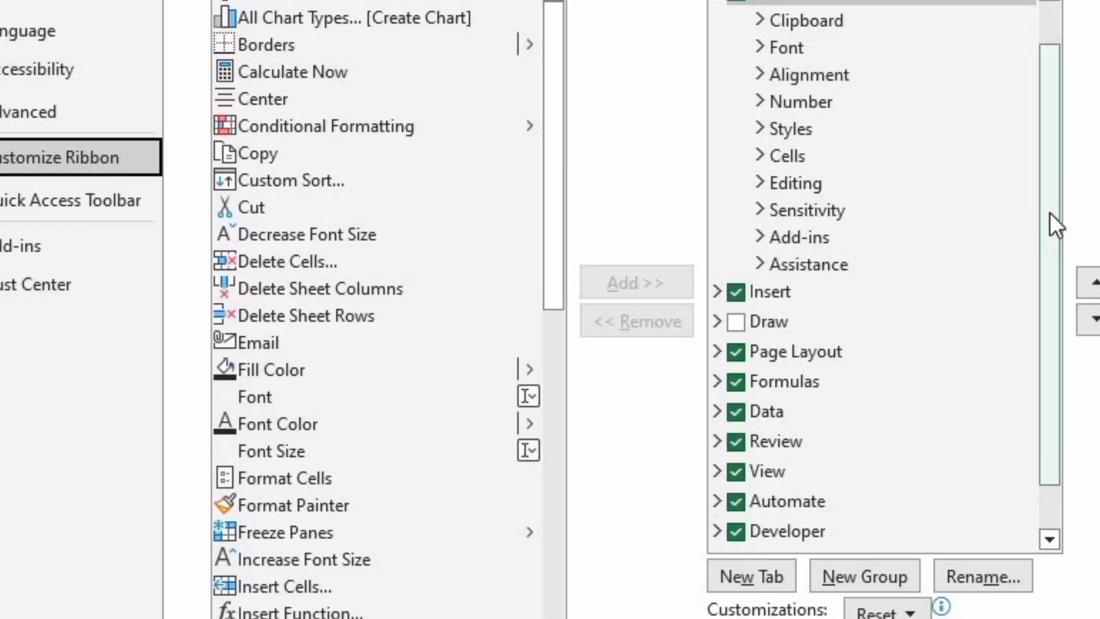
pyautogui.moveTo(1050, 212); pyautogui.dragTo(1054, 300)
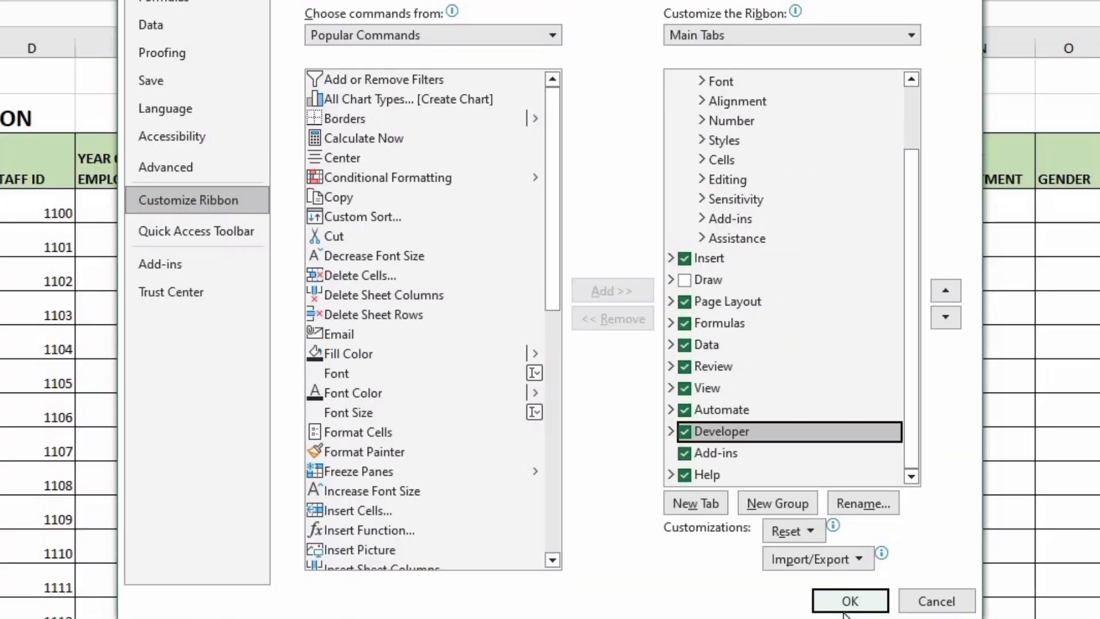
pyautogui.click(848, 599)
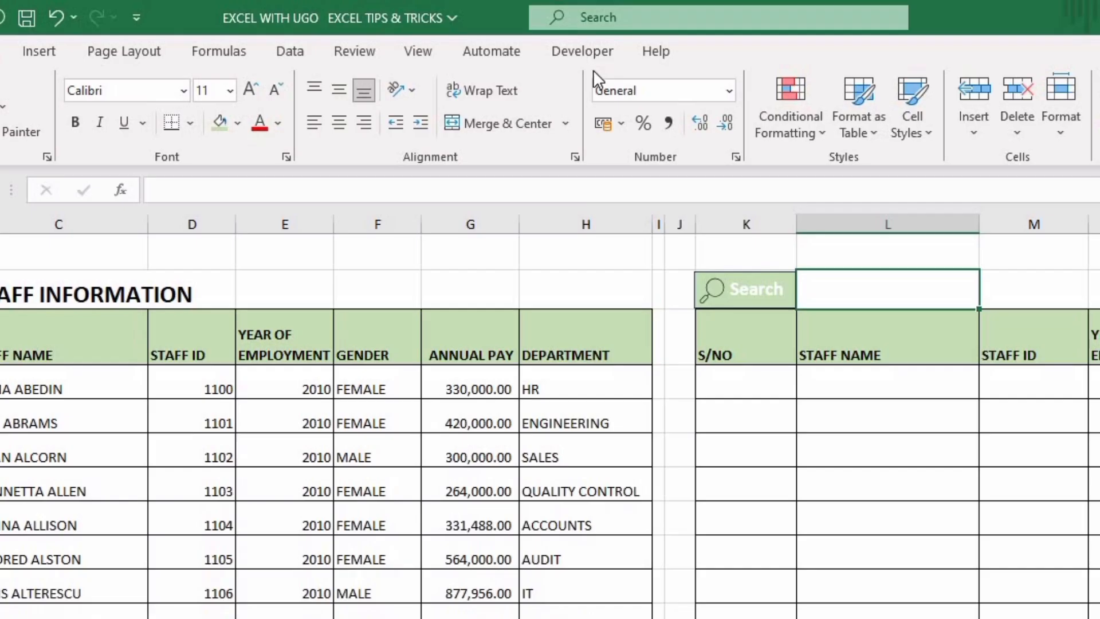
# Draw an ActiveX text box beside the Search button, spanning row 2 from column L to about column N
pyautogui.click(583, 51)
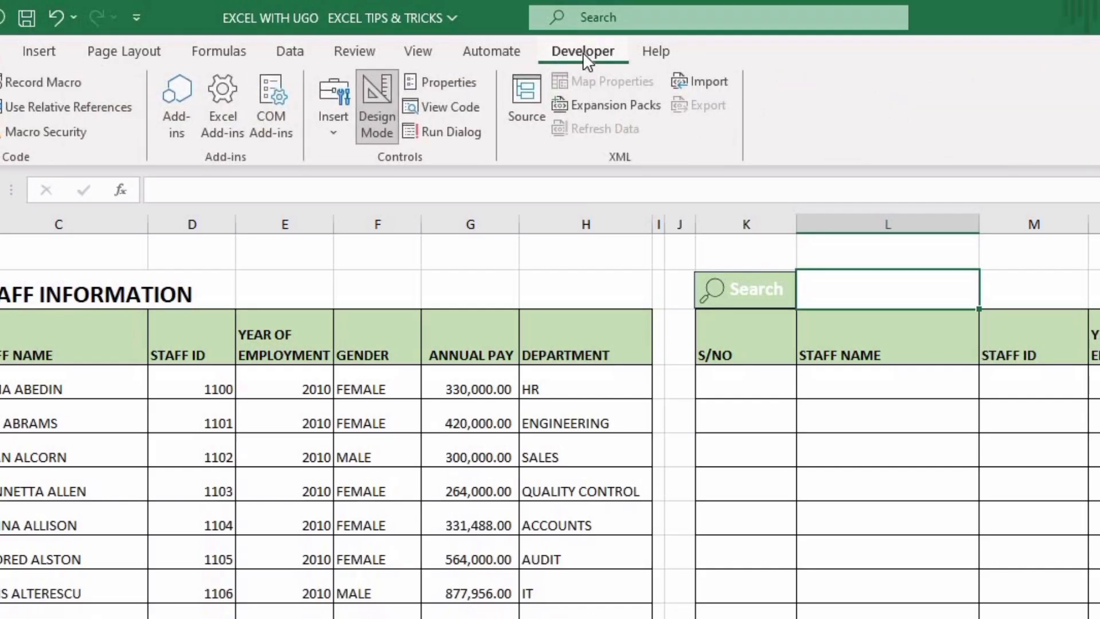
pyautogui.click(331, 133)
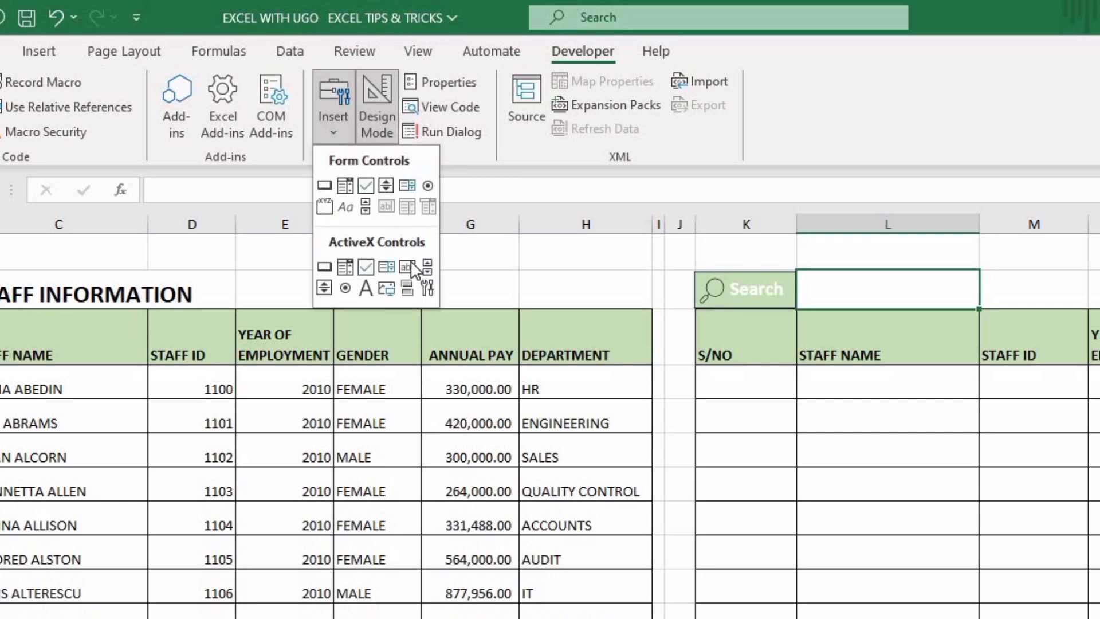
pyautogui.click(408, 267)
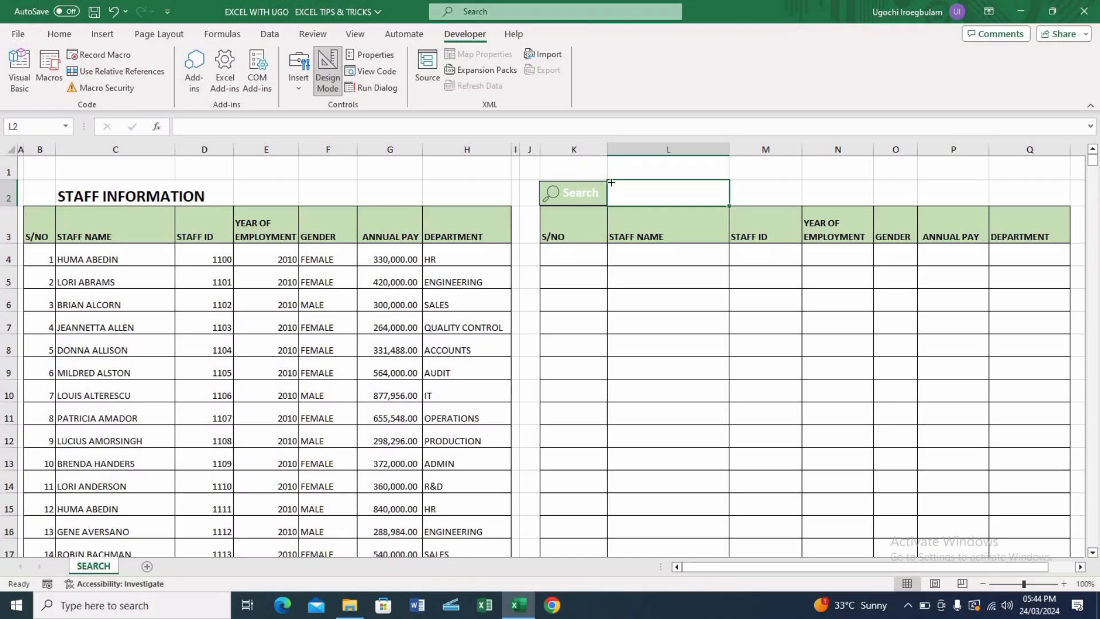
pyautogui.moveTo(612, 182)
pyautogui.mouseDown()
pyautogui.moveTo(636, 205)
pyautogui.moveTo(836, 199)
pyautogui.mouseUp()
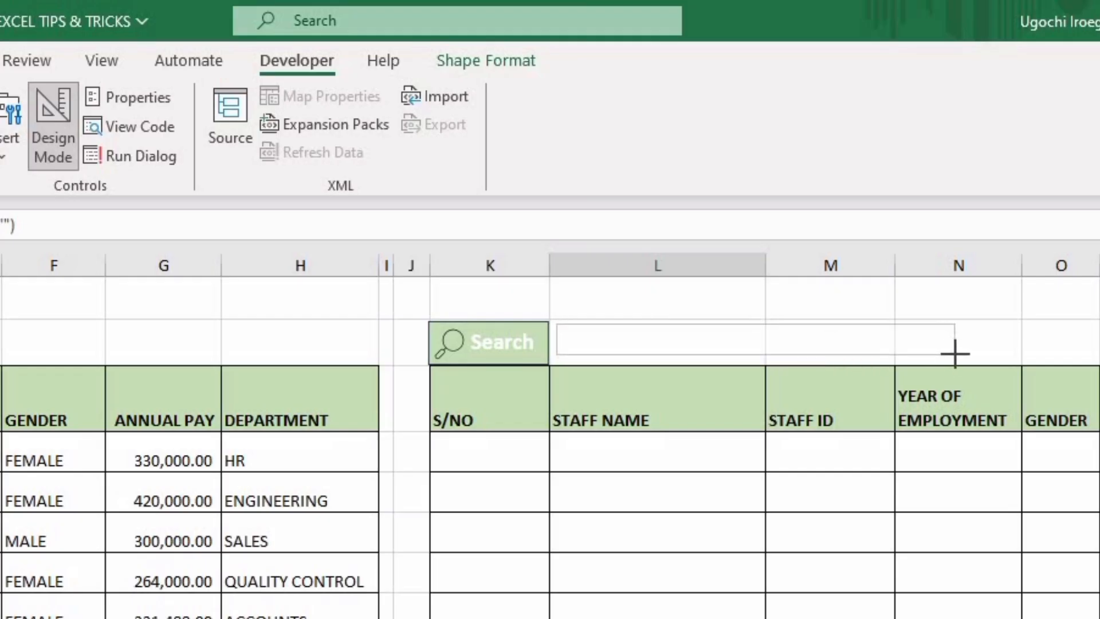
pyautogui.moveTo(955, 354); pyautogui.dragTo(1013, 354)
pyautogui.click(607, 182)
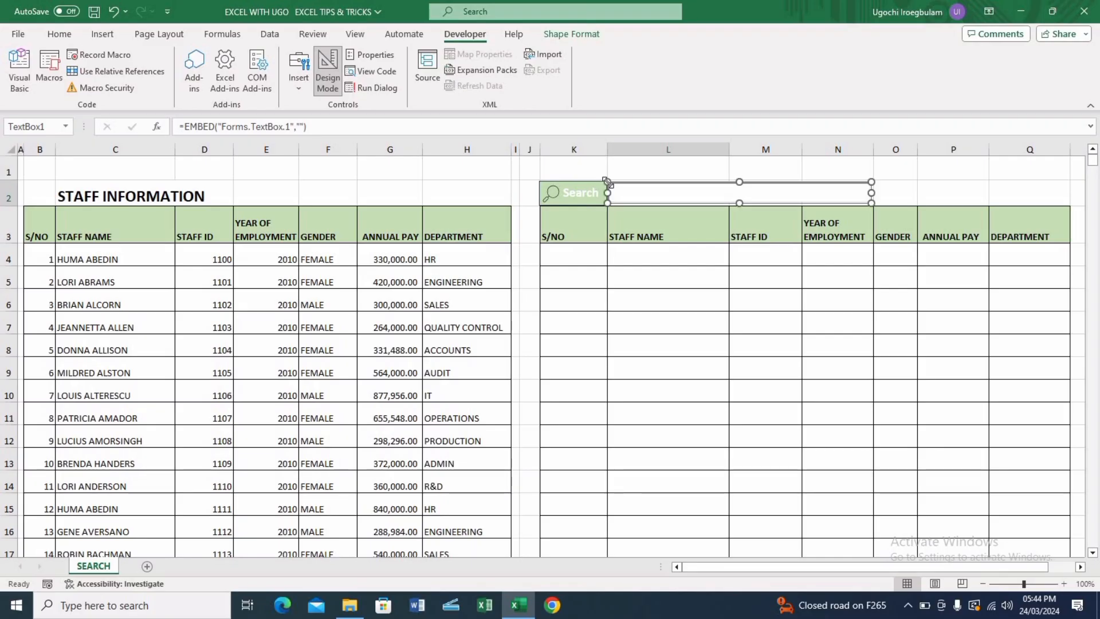
pyautogui.click(872, 180)
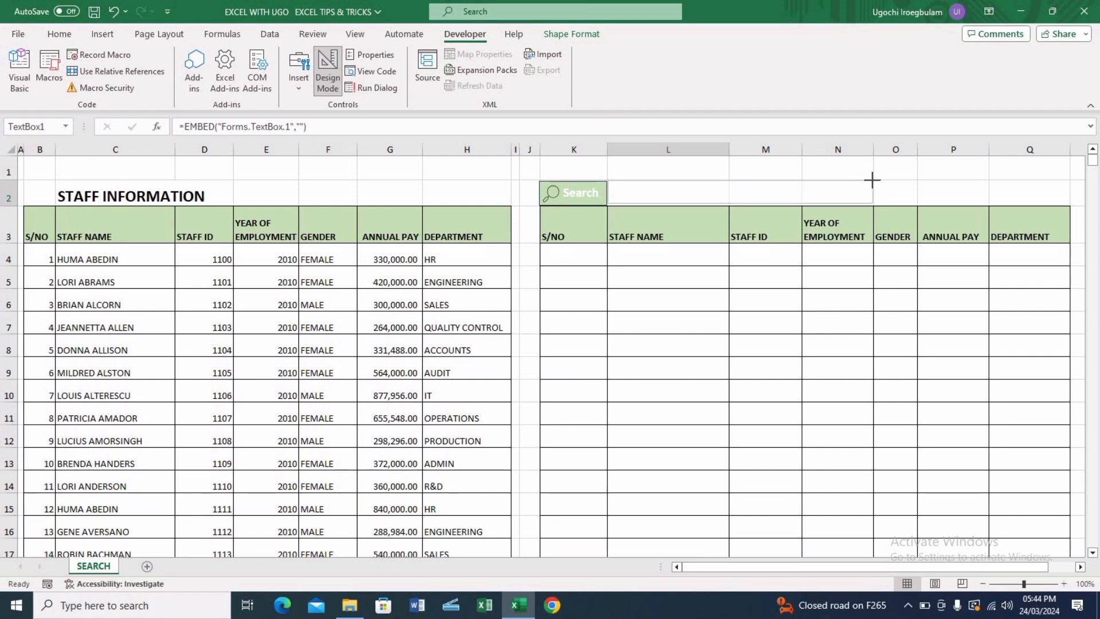
pyautogui.click(660, 192)
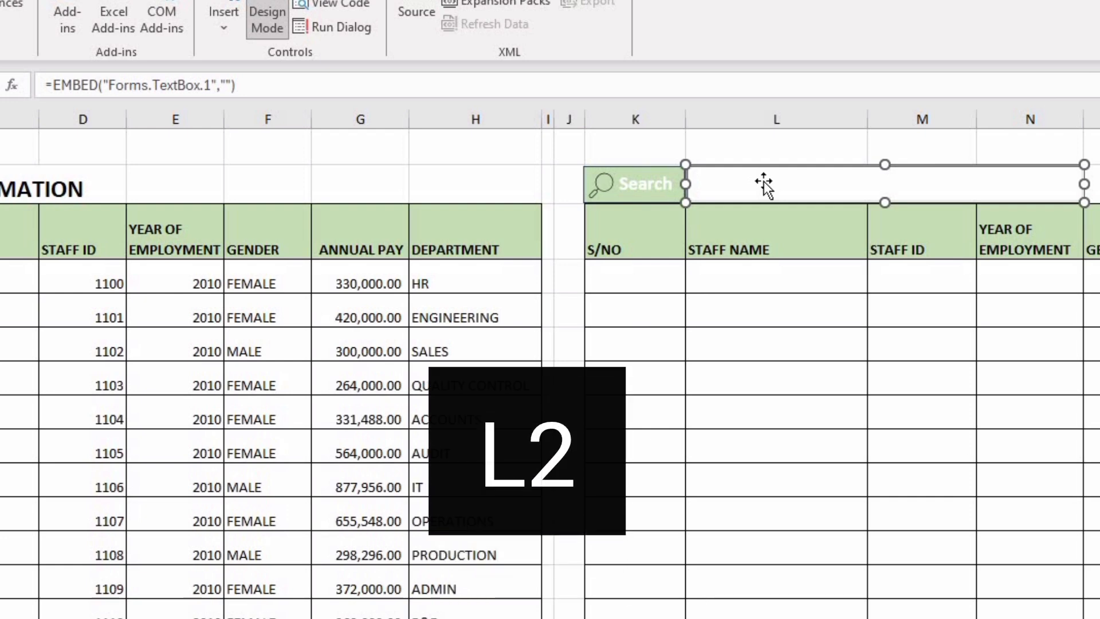
# Set the text box's LinkedCell property to L2 and turn off Design Mode
pyautogui.rightClick(764, 182)
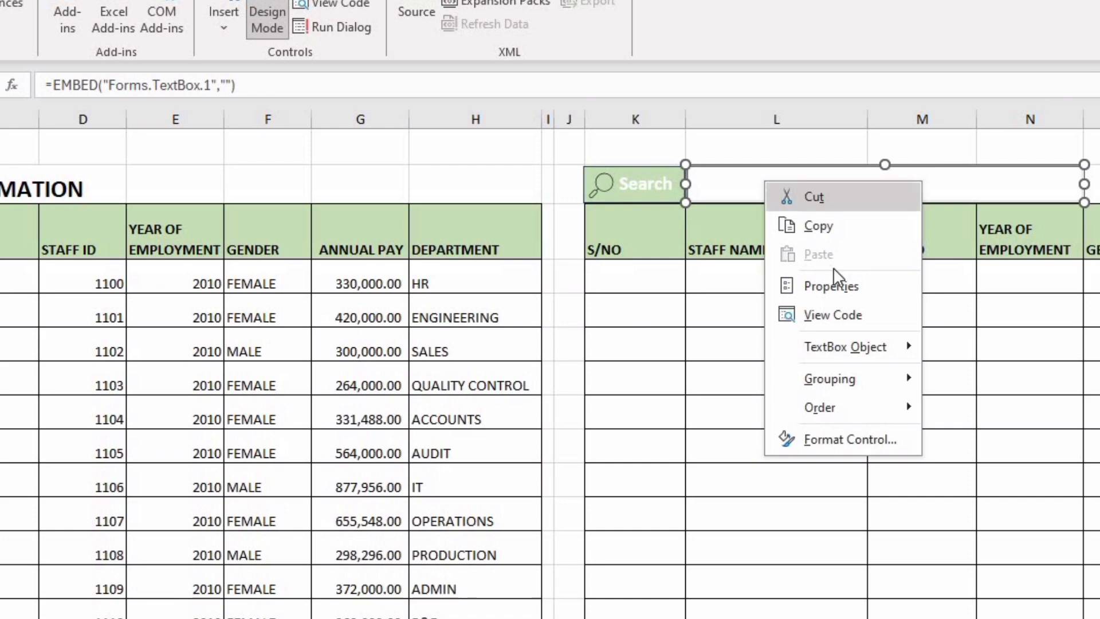
pyautogui.click(832, 287)
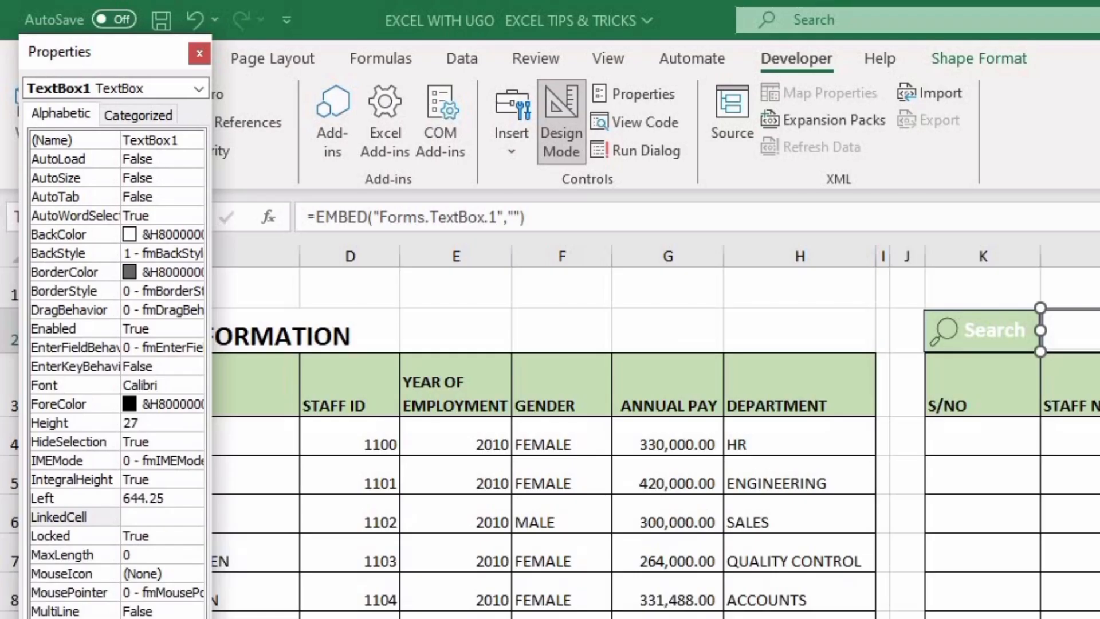
pyautogui.write('L2')
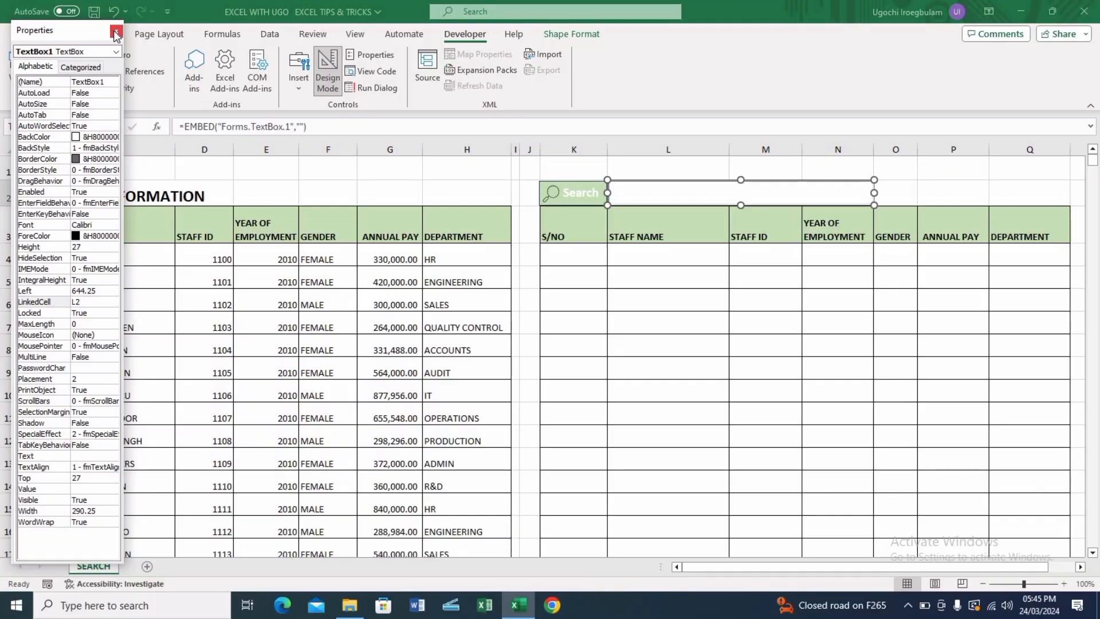
pyautogui.click(116, 32)
pyautogui.click(327, 71)
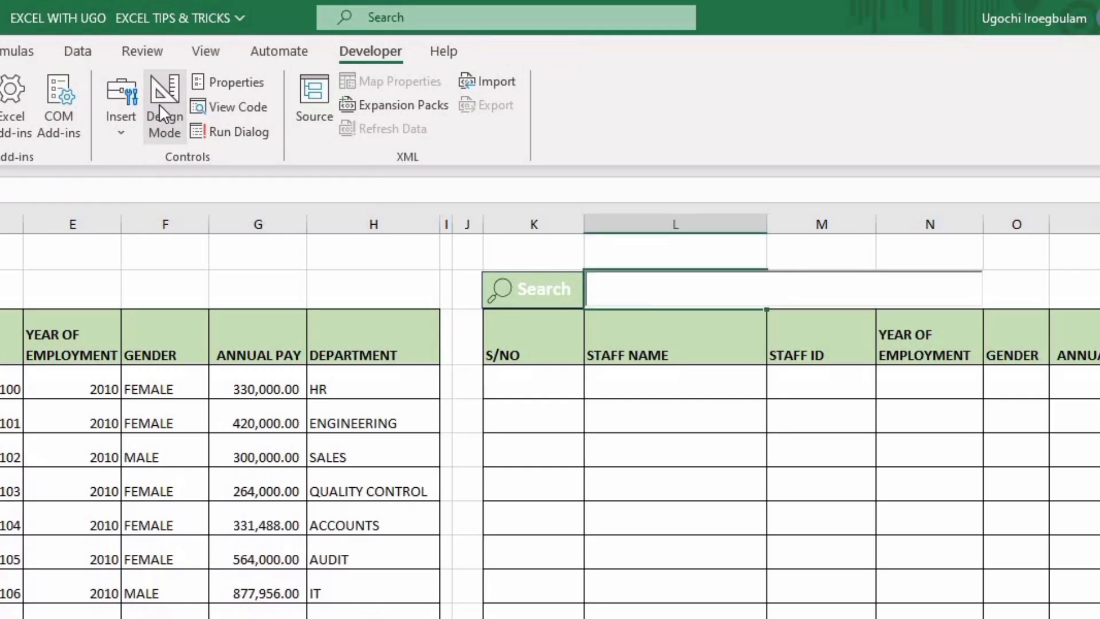
# Slightly adjust the search text box's right edge in Design Mode, then leave Design Mode
pyautogui.click(617, 286)
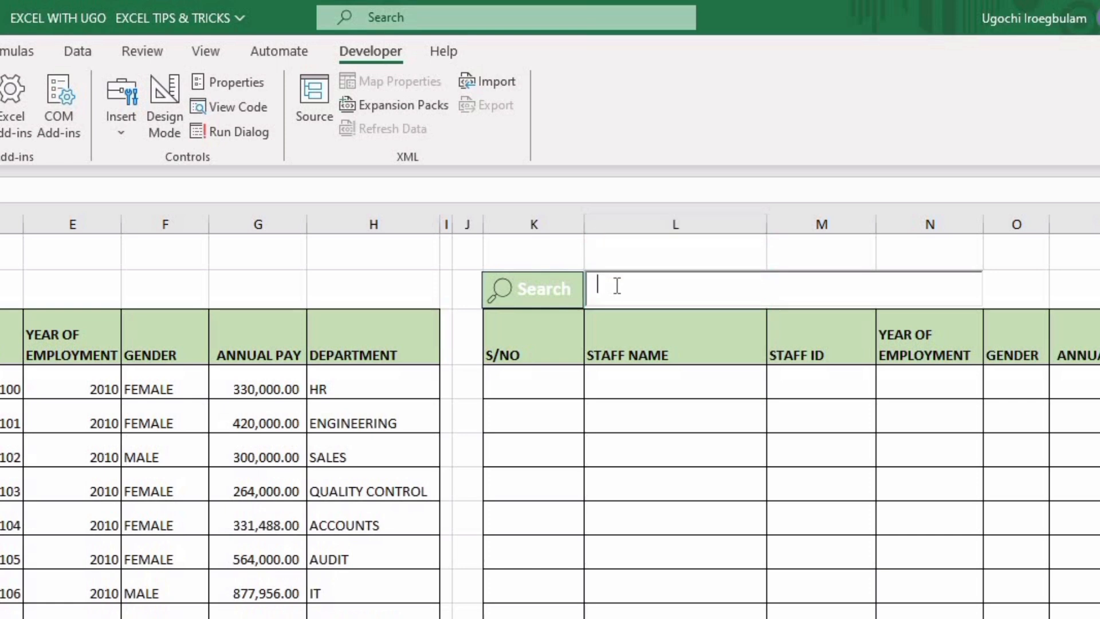
pyautogui.click(174, 121)
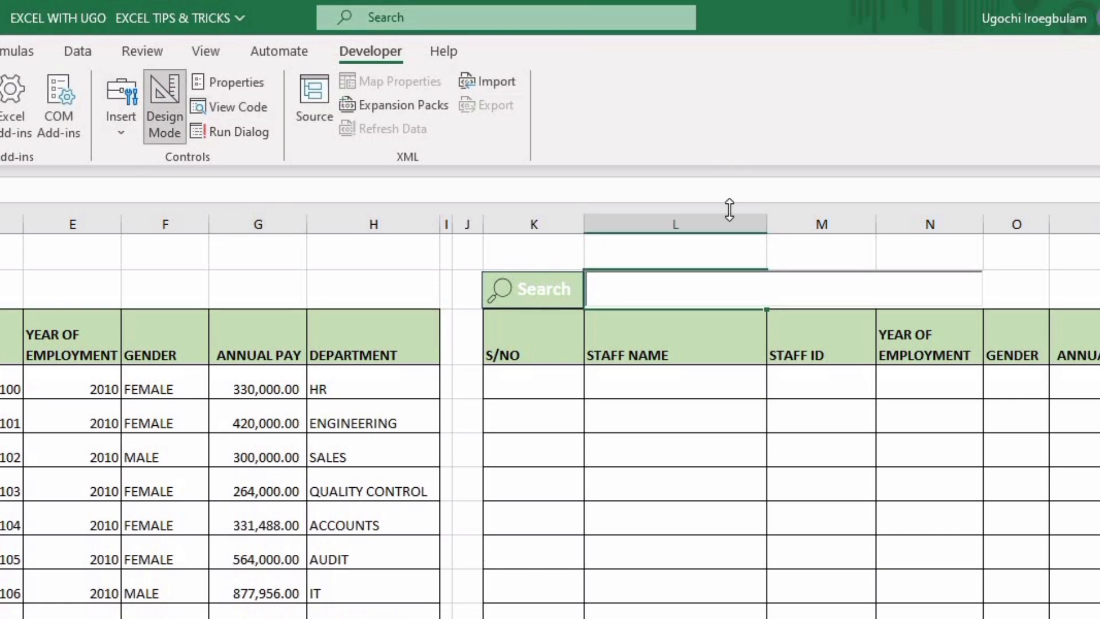
pyautogui.click(668, 281)
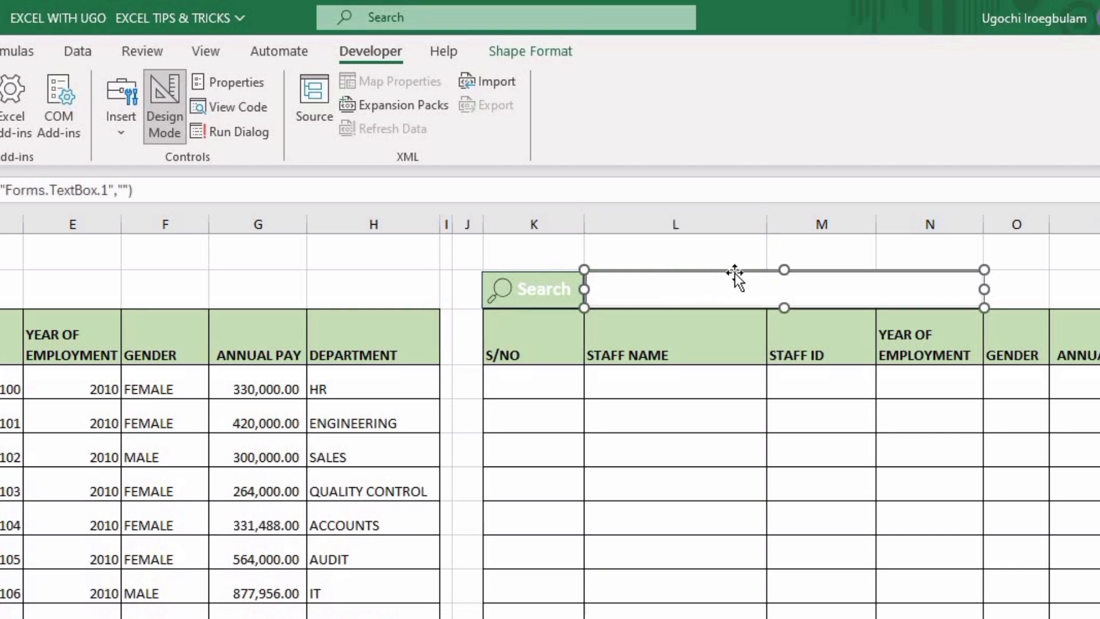
pyautogui.moveTo(791, 283)
pyautogui.mouseDown()
pyautogui.moveTo(798, 270)
pyautogui.moveTo(783, 290)
pyautogui.moveTo(767, 273)
pyautogui.moveTo(777, 283)
pyautogui.mouseUp()
pyautogui.click(658, 405)
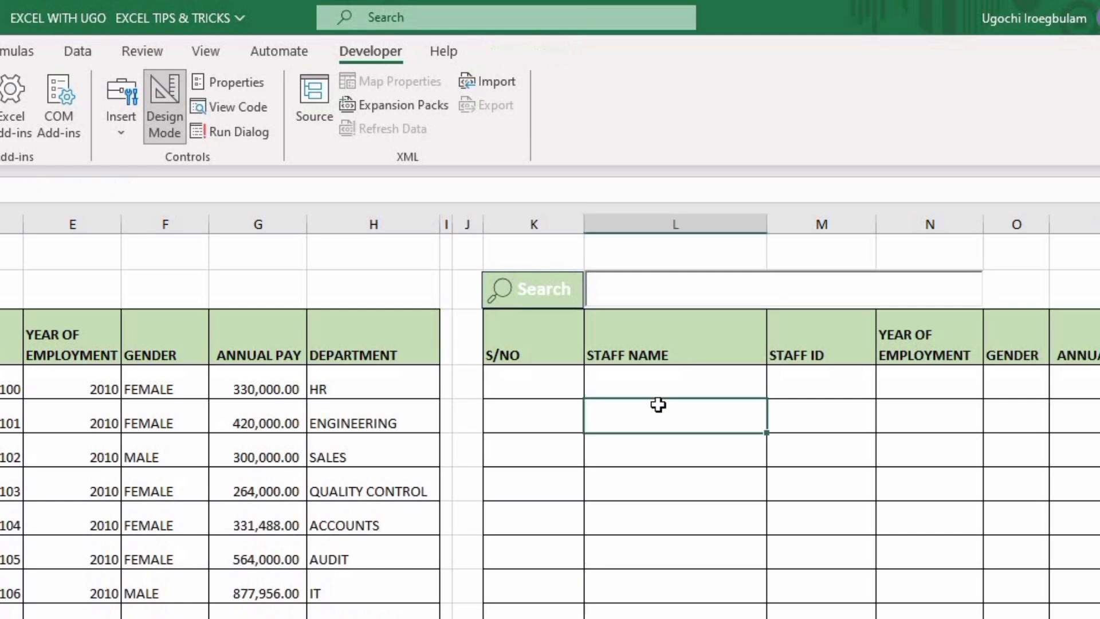
pyautogui.click(649, 289)
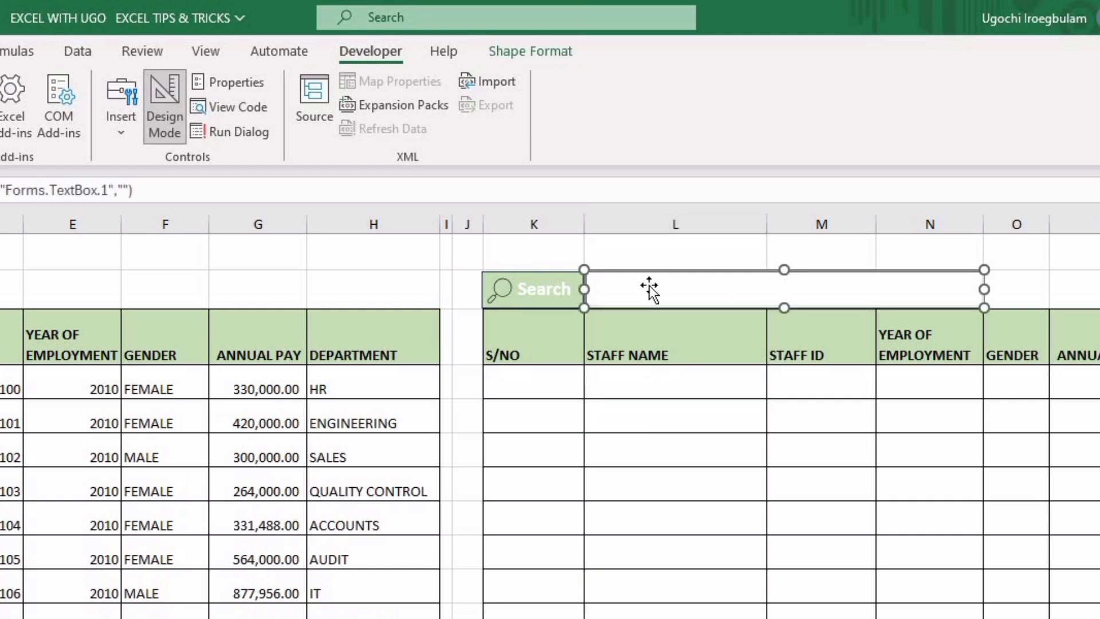
pyautogui.click(169, 111)
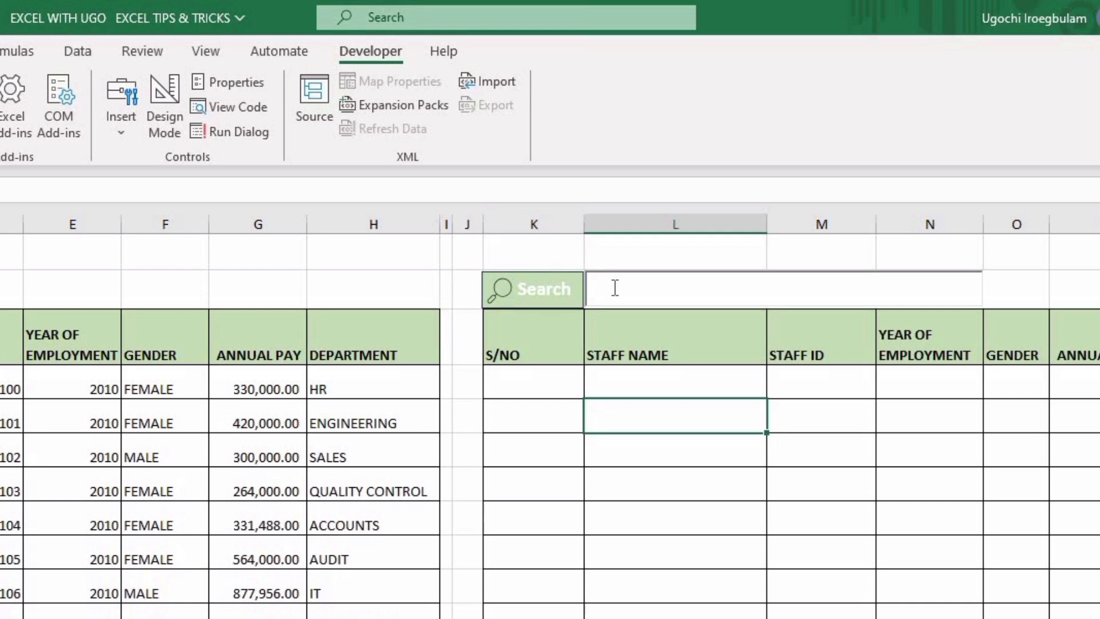
pyautogui.click(615, 288)
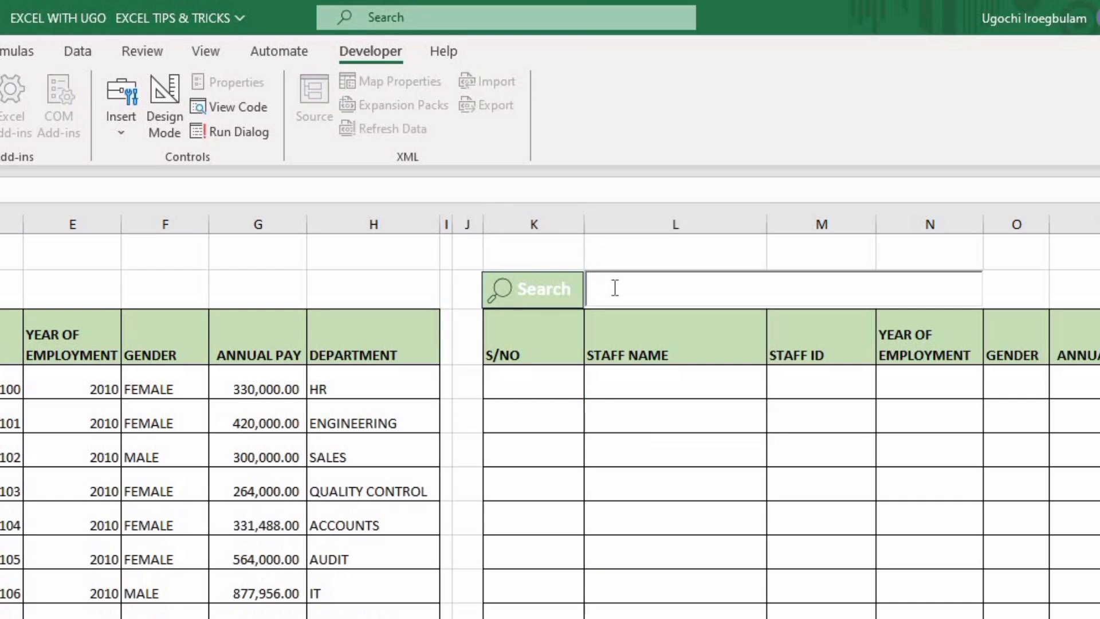
pyautogui.click(540, 377)
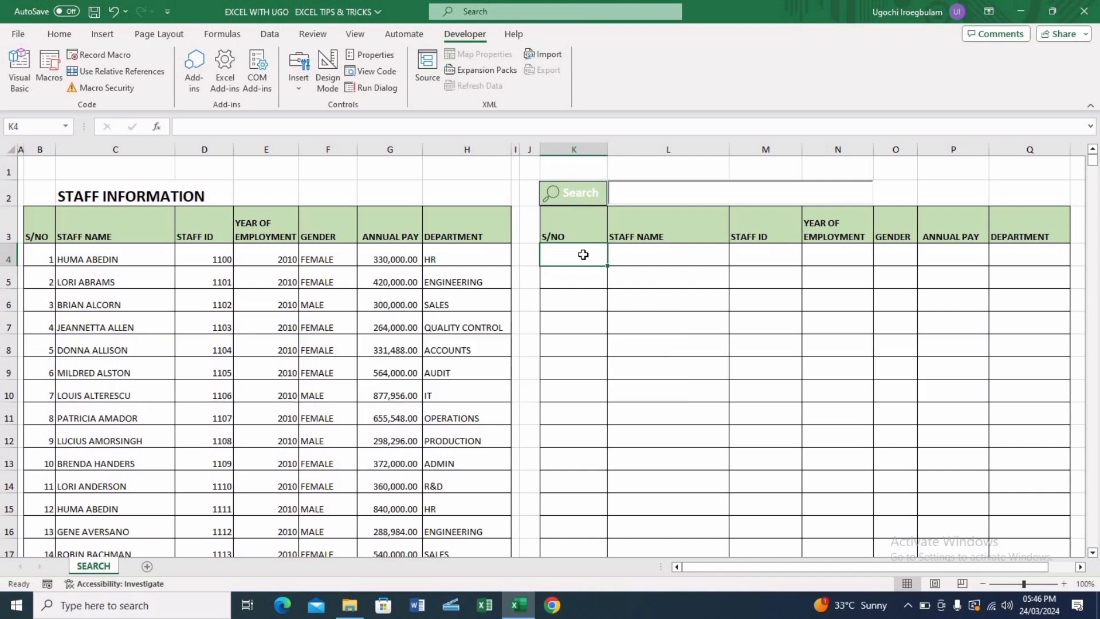
pyautogui.click(628, 261)
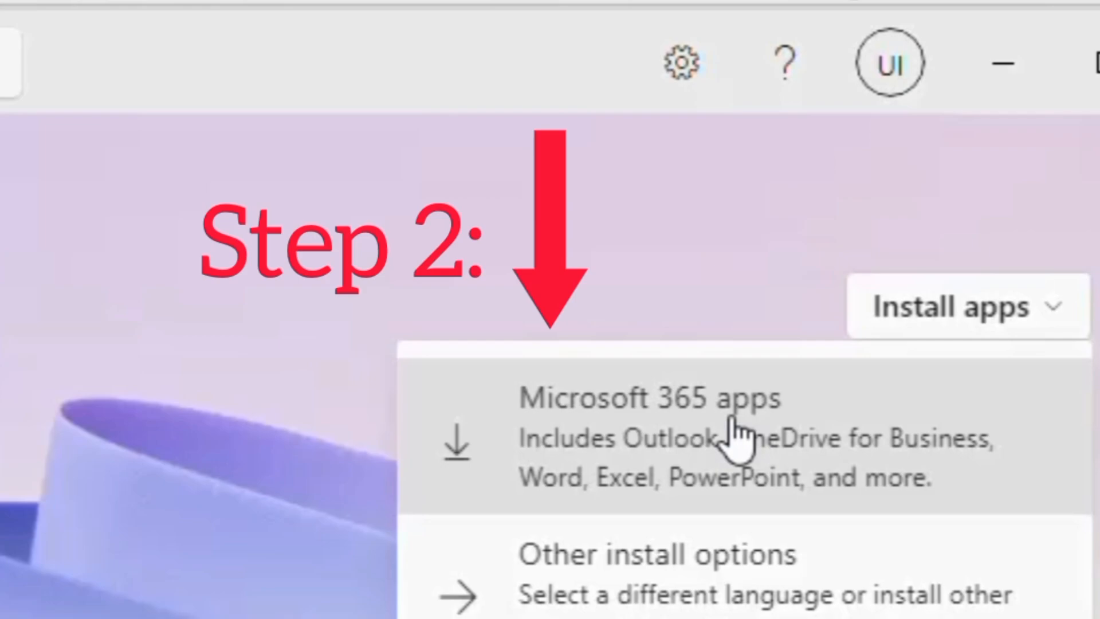
pyautogui.click(735, 433)
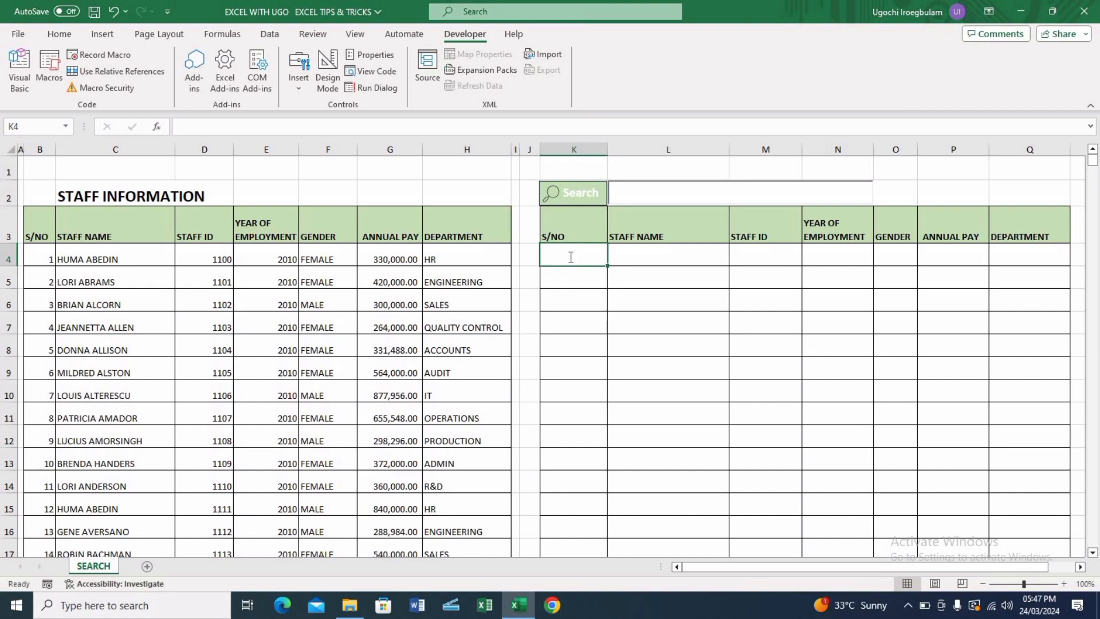
# Enter in K4 a SEARCH formula finding C4 within the absolute staff-name range $C$4:$C$646
pyautogui.write('=')
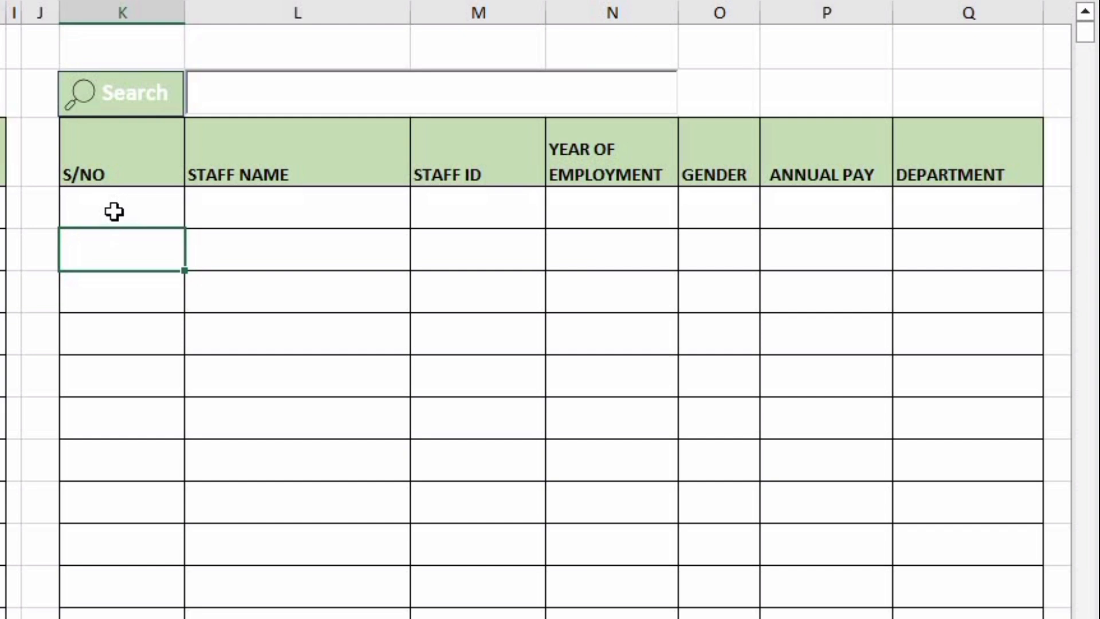
pyautogui.click(570, 257)
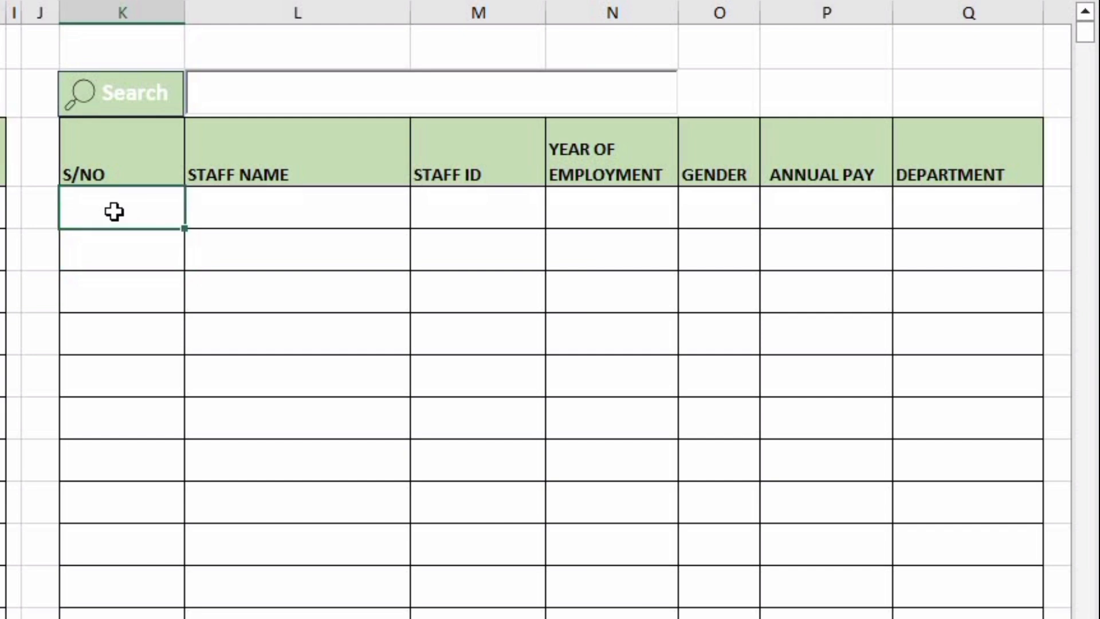
pyautogui.write('=S')
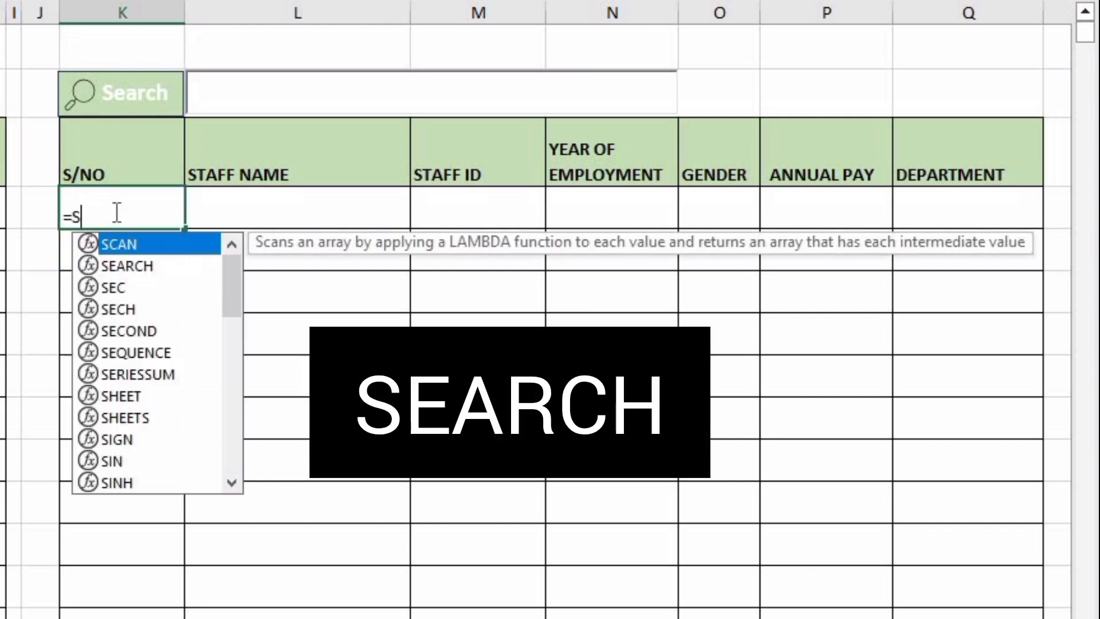
pyautogui.write('EAR')
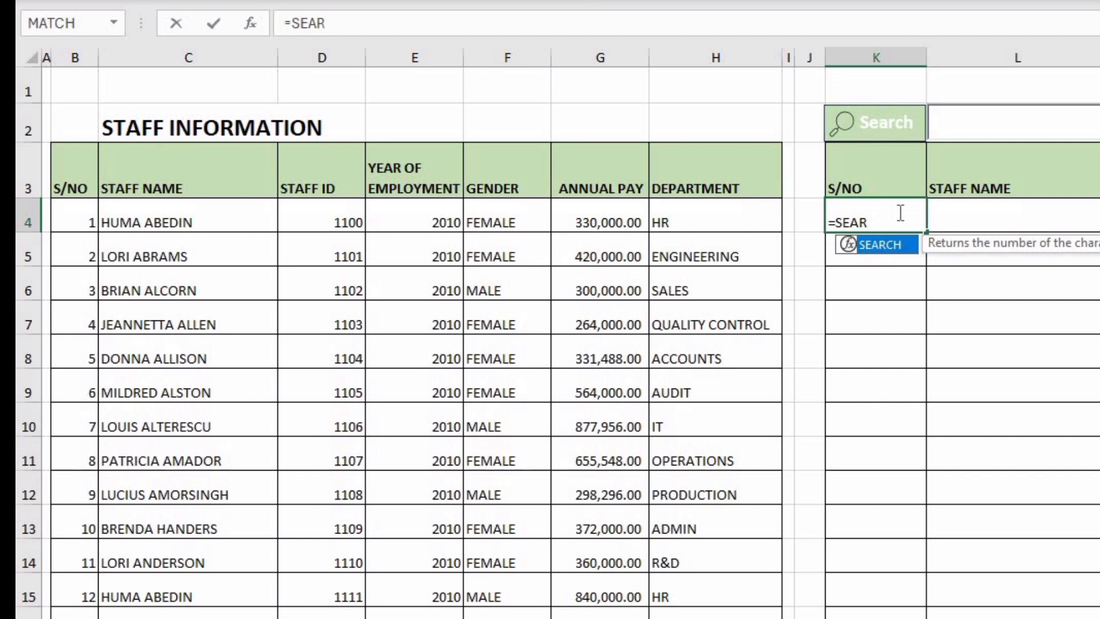
pyautogui.press('Tab')
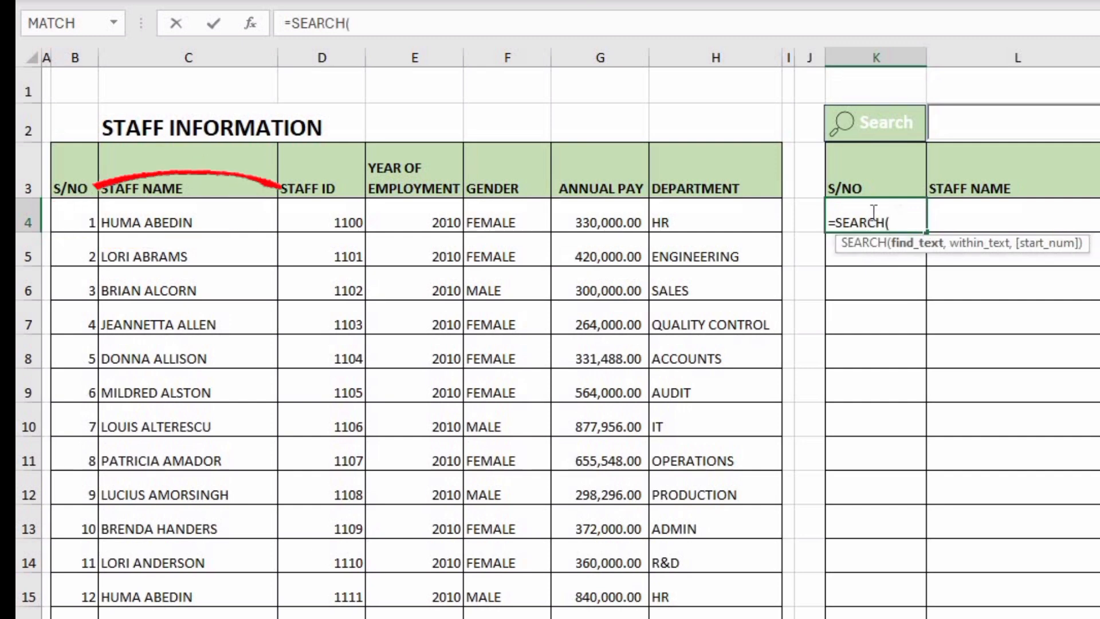
pyautogui.click(150, 217)
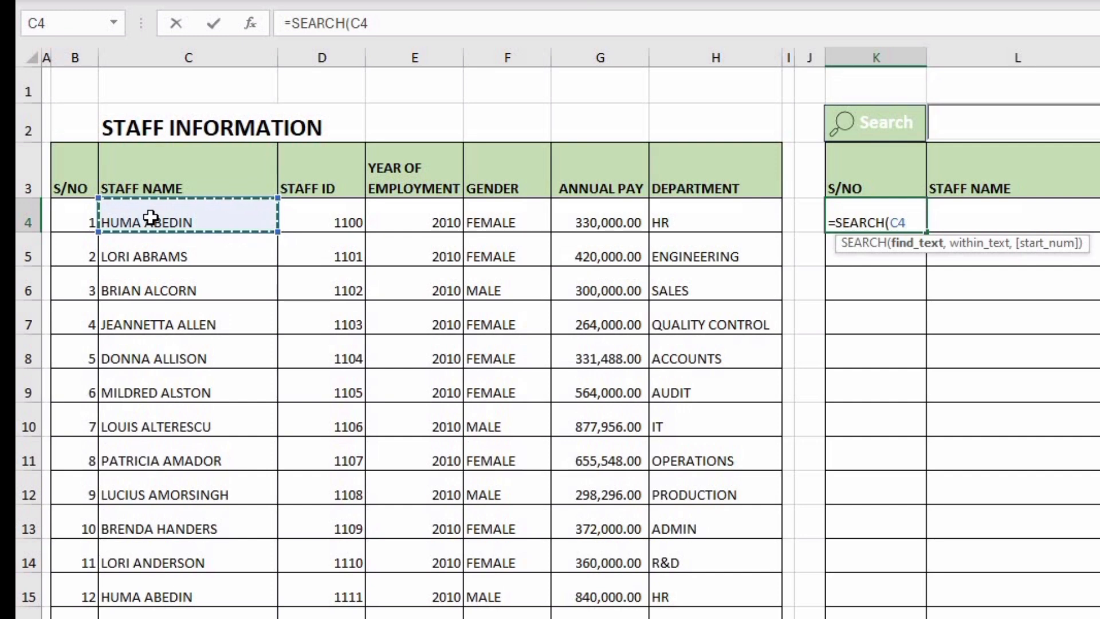
pyautogui.write(',')
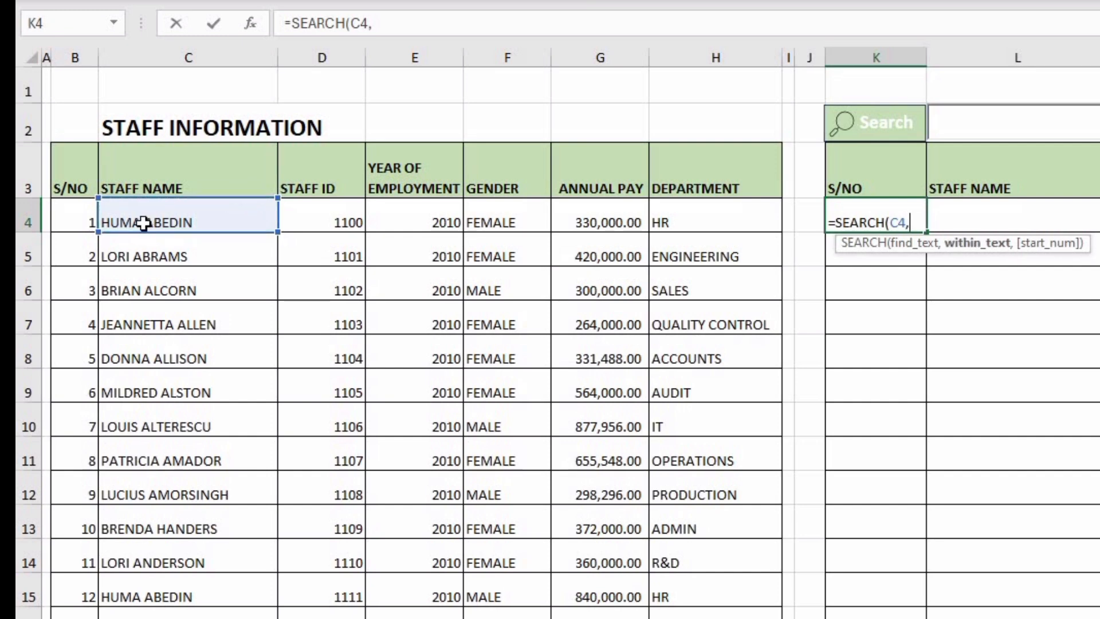
pyautogui.click(143, 222)
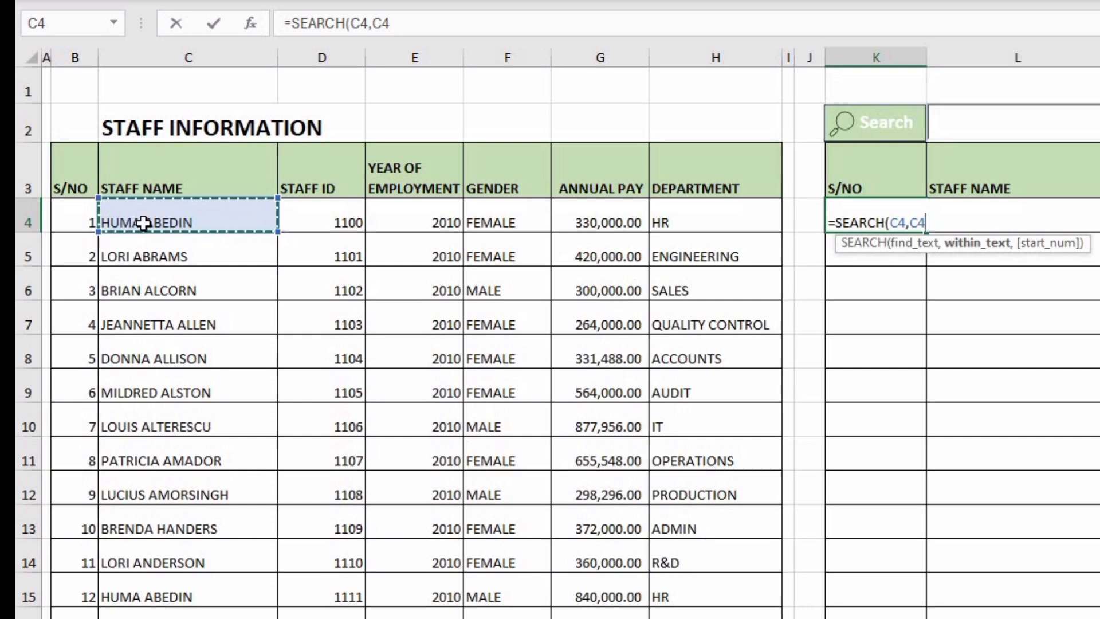
pyautogui.hotkey('ctrl', 'shift', 'Down')
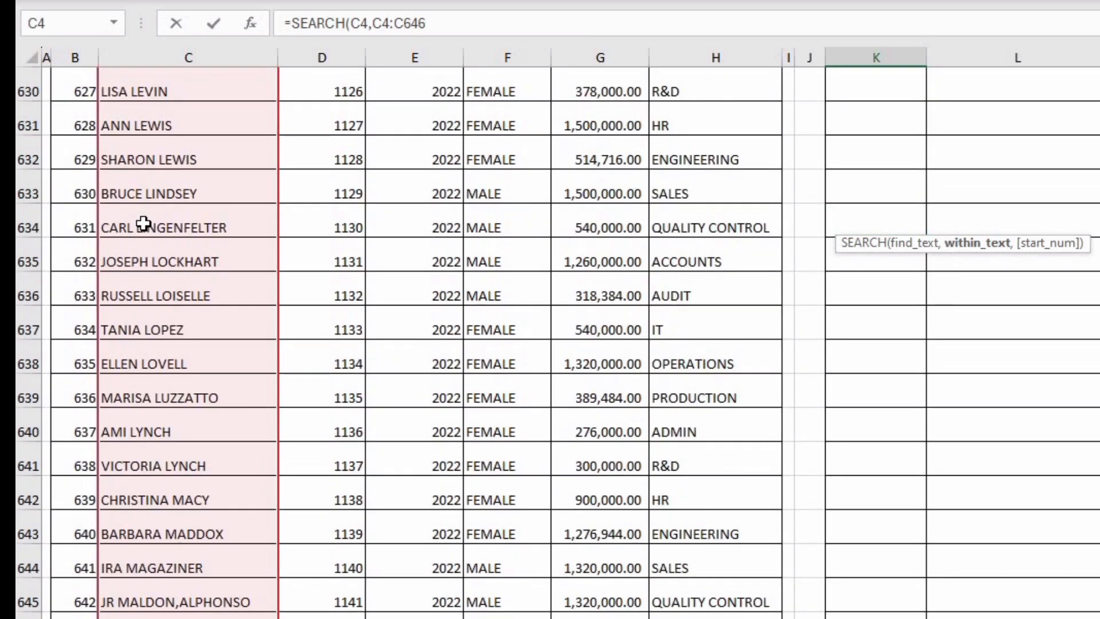
pyautogui.press('F4')
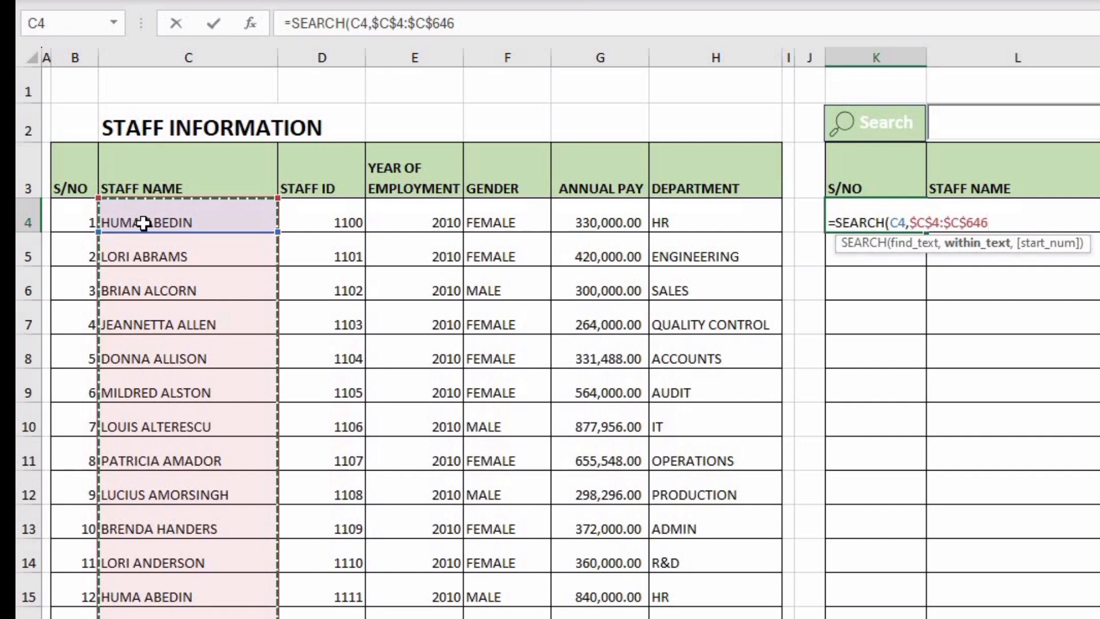
pyautogui.press('Return')
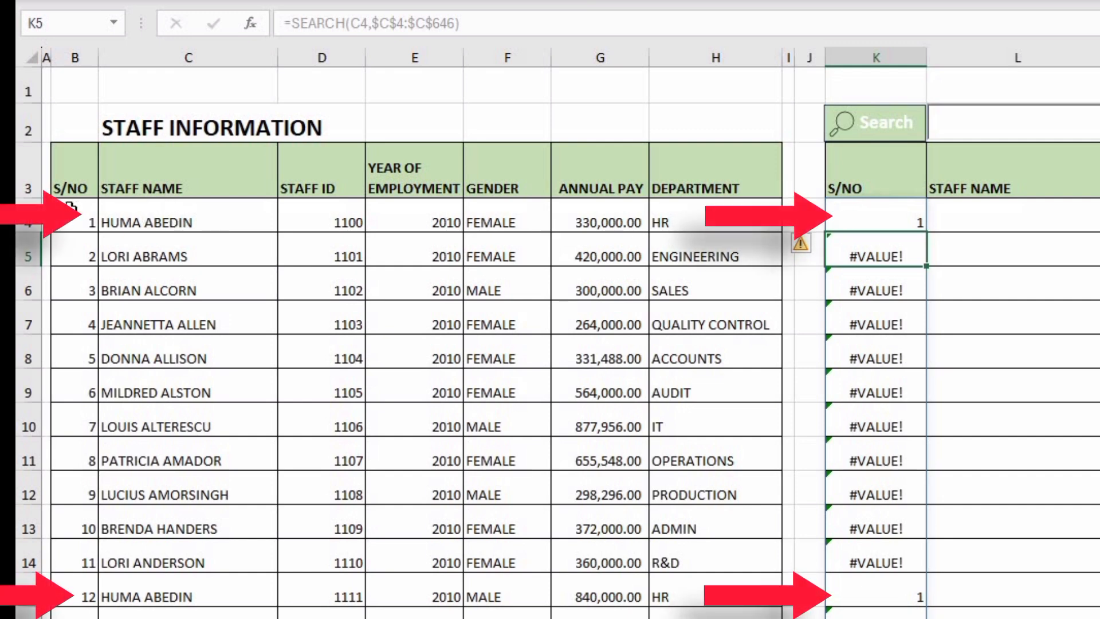
# Enter in L4 an ISNUMBER formula that tests the SEARCH result in K4
pyautogui.click(118, 210)
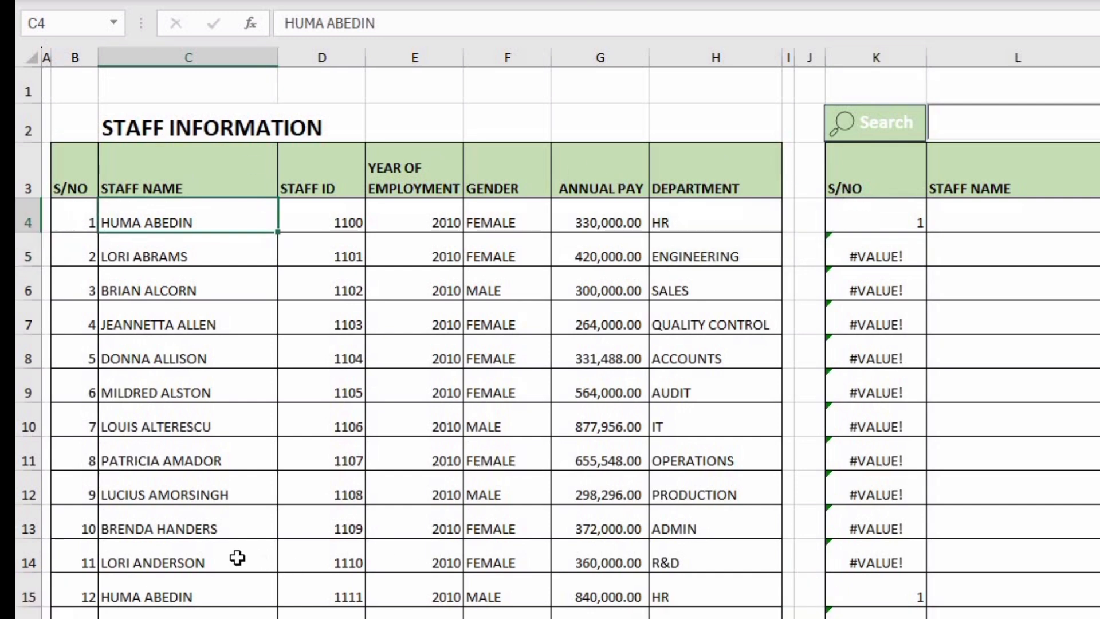
pyautogui.click(954, 225)
pyautogui.write('=IS')
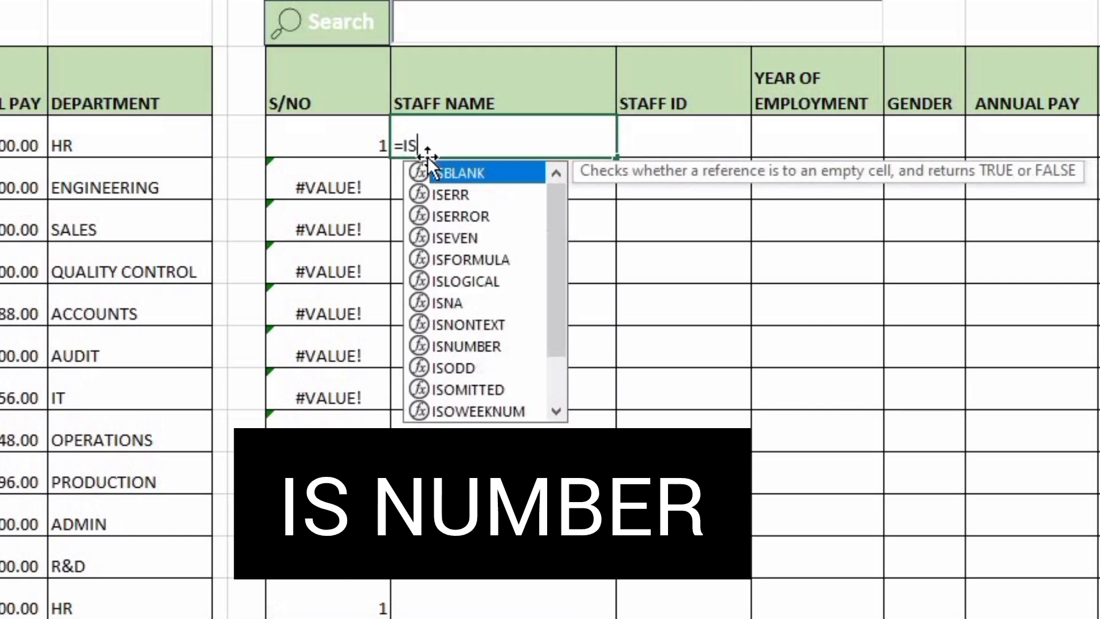
pyautogui.write('NU')
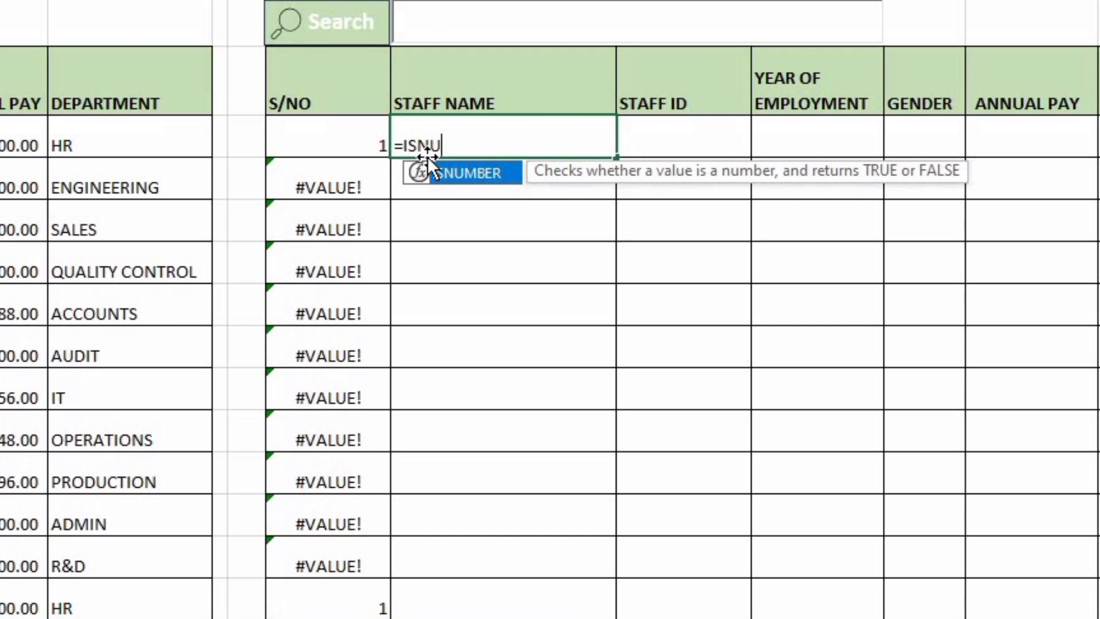
pyautogui.press('Tab')
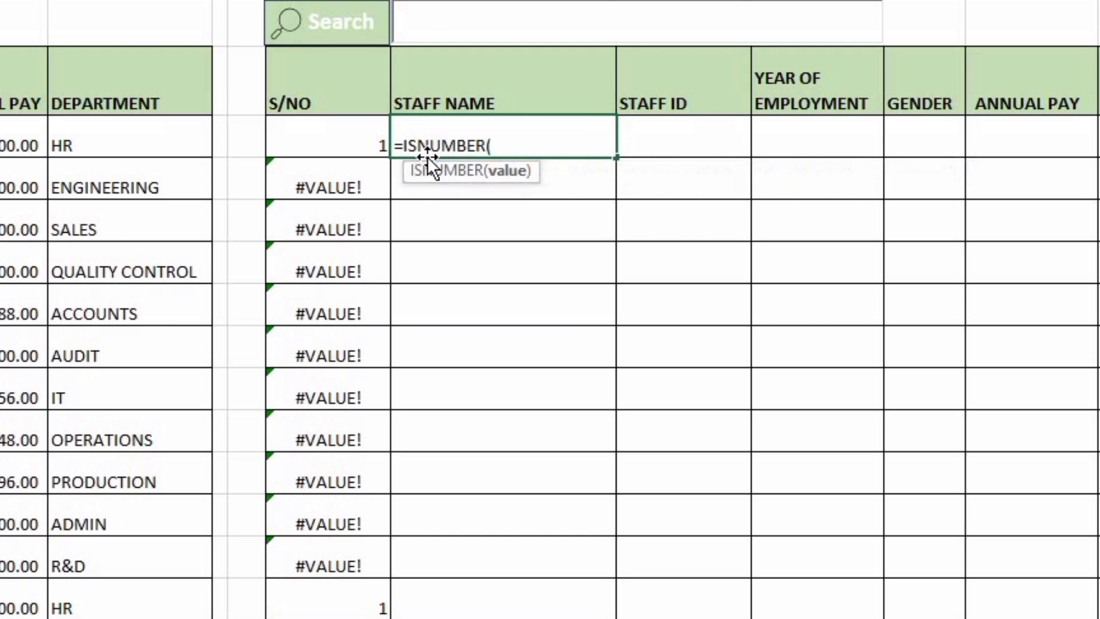
pyautogui.click(346, 138)
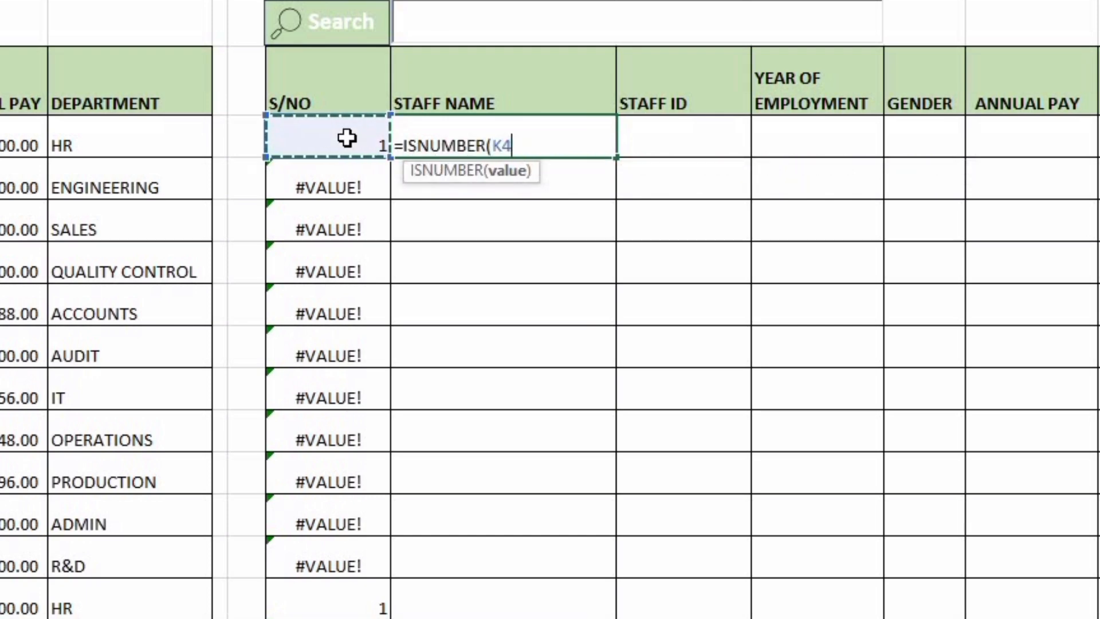
pyautogui.press('Return')
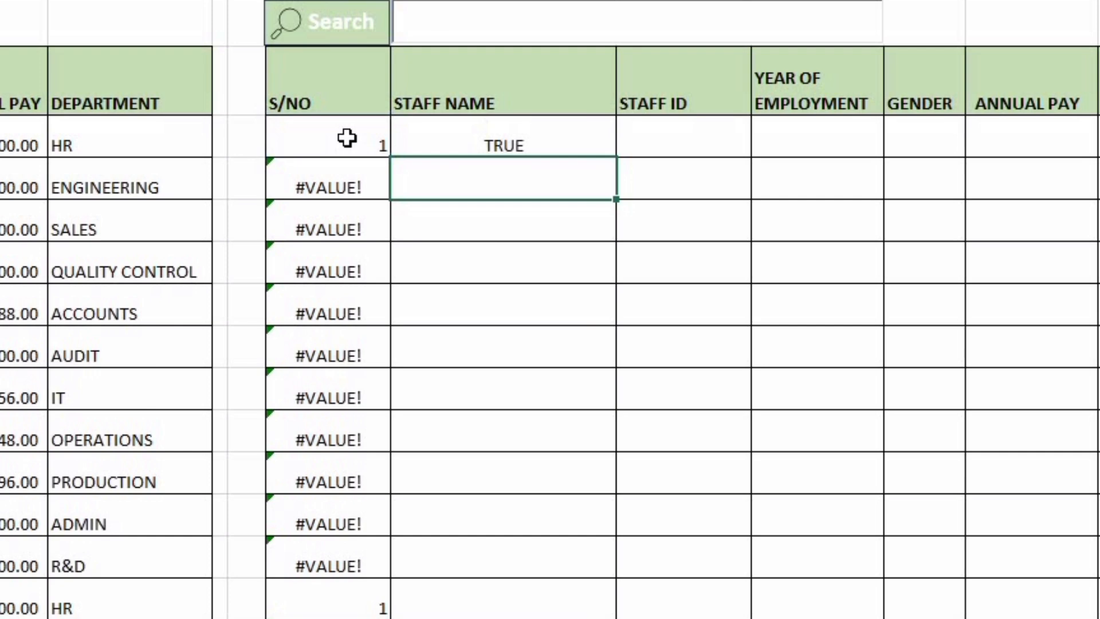
# Fill the L4 ISNUMBER formula down the whole staff-name column and check the matching rows
pyautogui.click(525, 143)
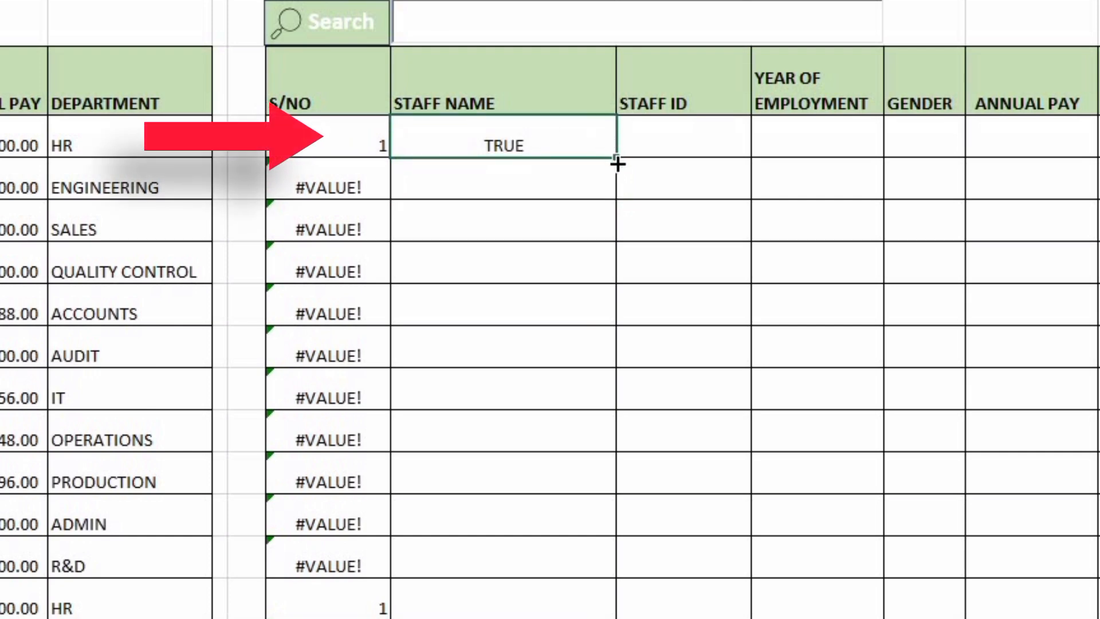
pyautogui.doubleClick(617, 165)
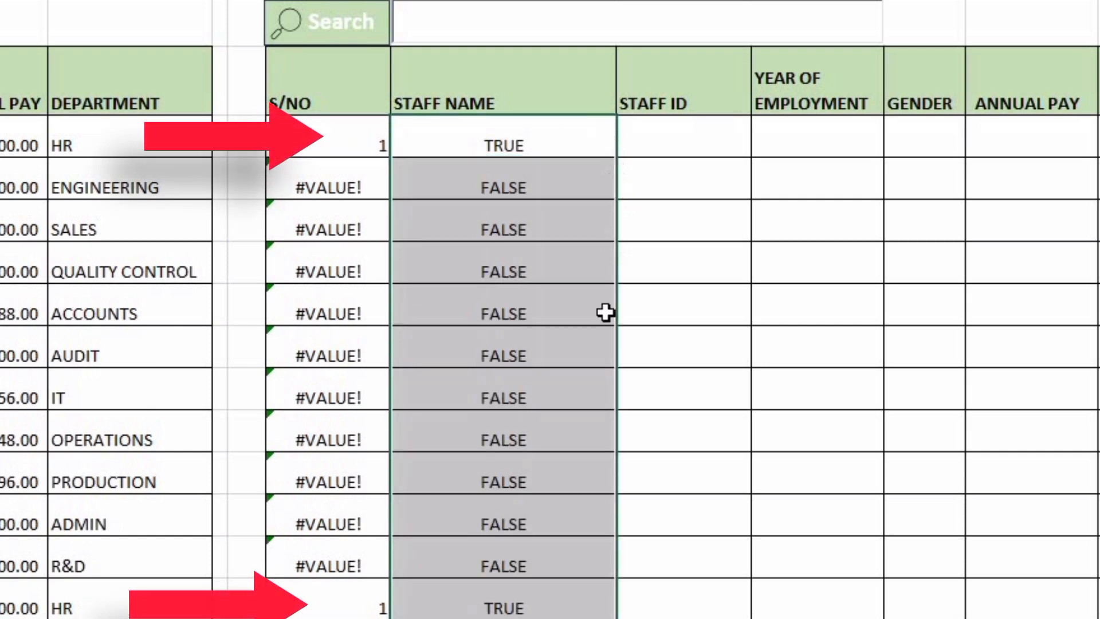
pyautogui.click(318, 609)
pyautogui.click(457, 598)
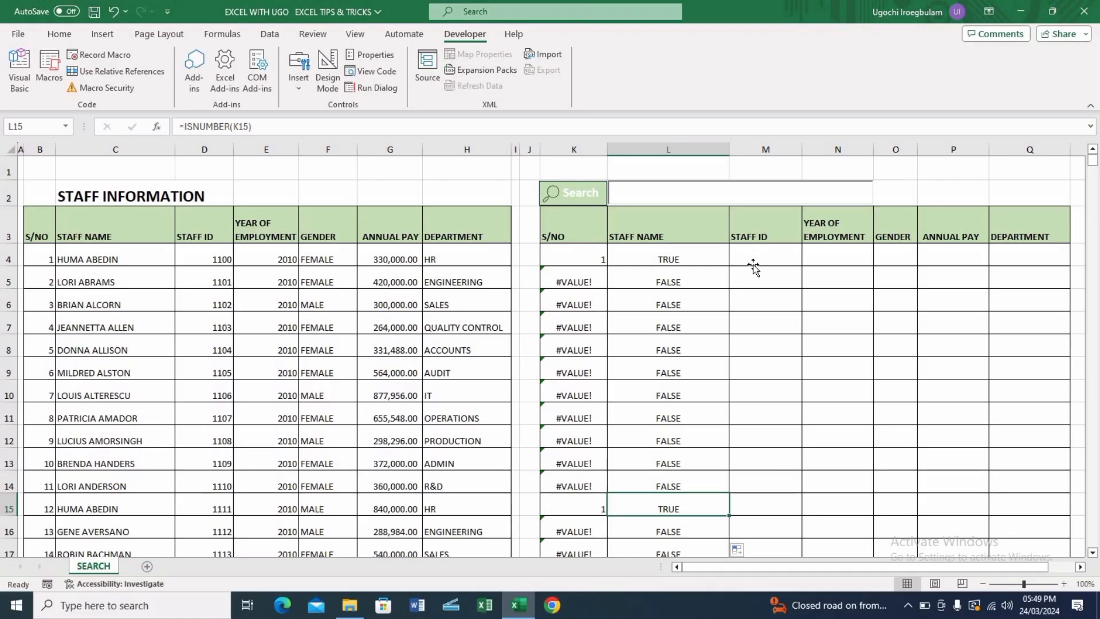
pyautogui.click(656, 148)
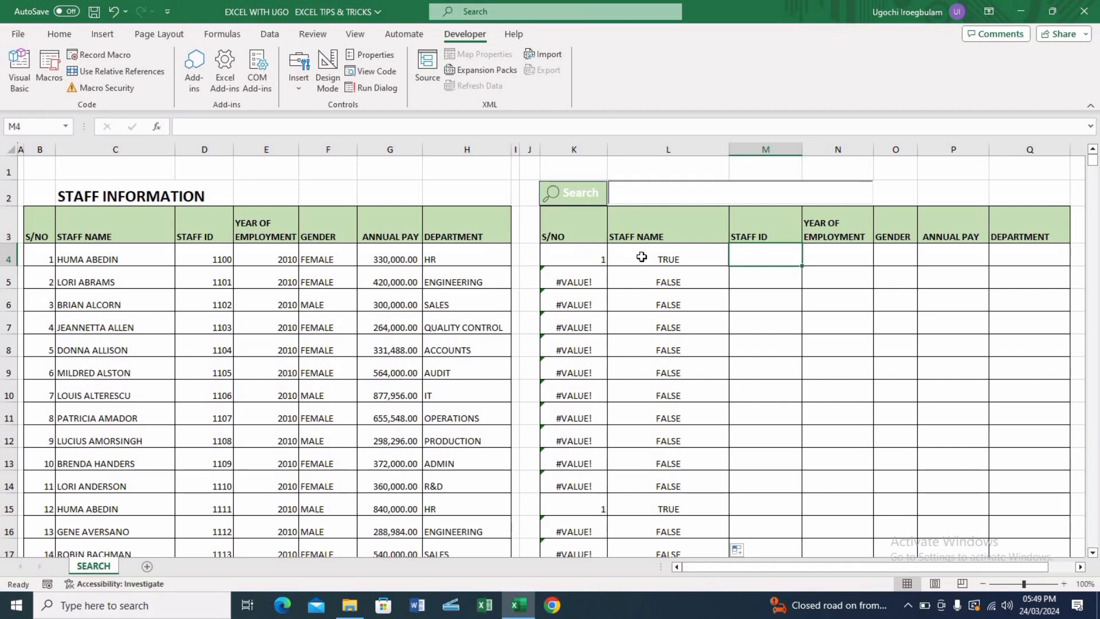
# Clear the helper SEARCH and ISNUMBER formulas from columns K and L down to the last data row
pyautogui.click(572, 259)
pyautogui.hotkey('shift', 'Right')
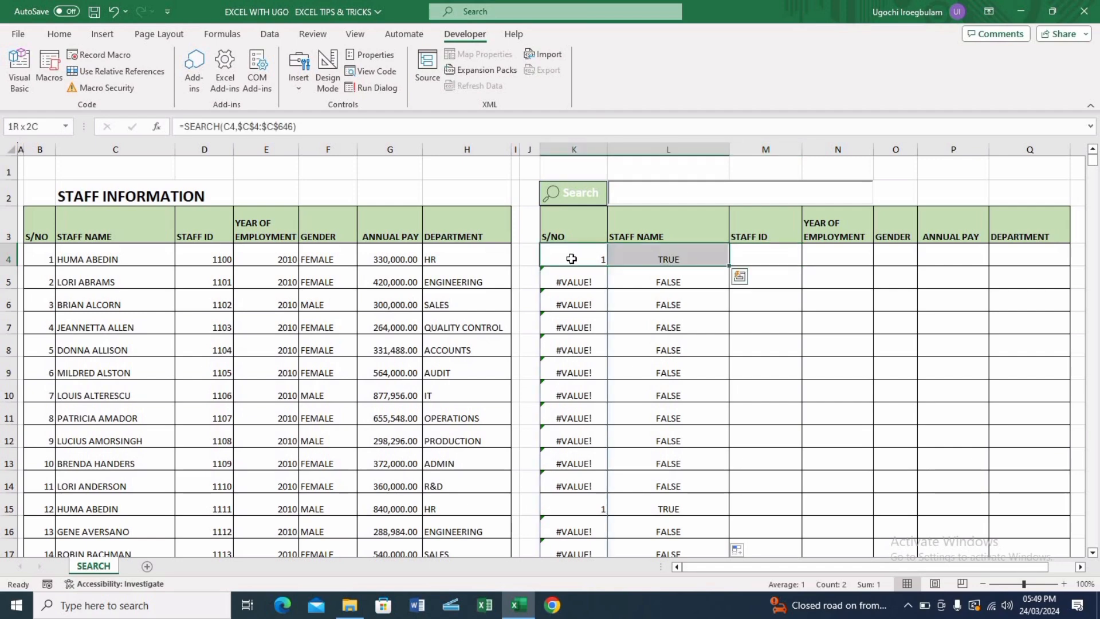
pyautogui.hotkey('ctrl', 'shift', 'Down')
pyautogui.scroll(5, 571, 259)
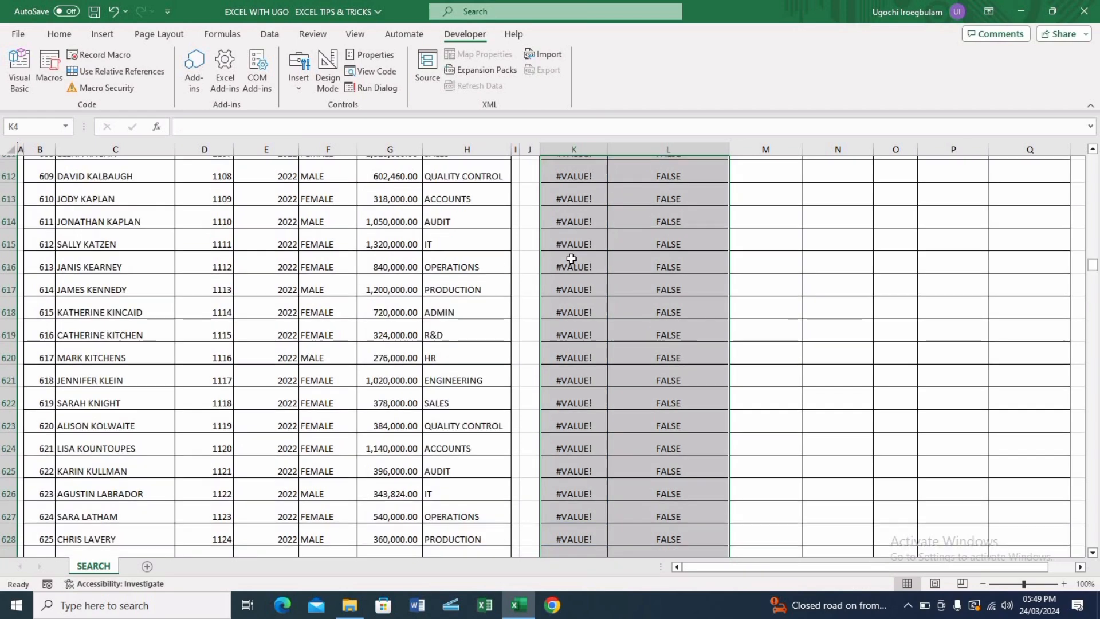
pyautogui.press('Delete')
# Start a FILTER formula in K4 using the absolute staff table range $B$4:$H$646 as the array
pyautogui.click(580, 259)
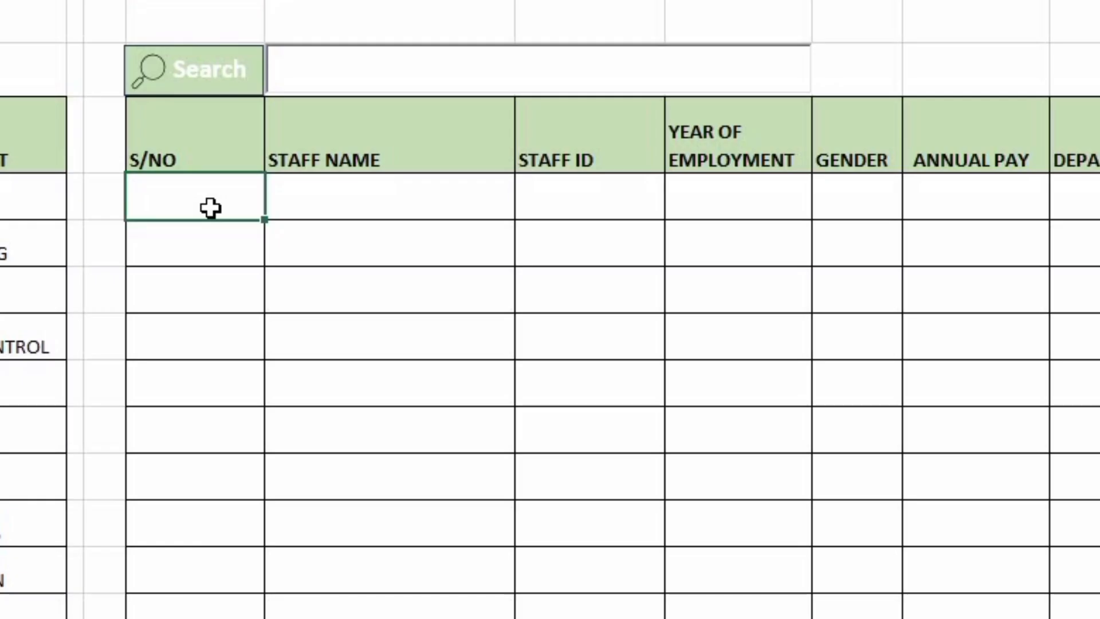
pyautogui.write('=FILT')
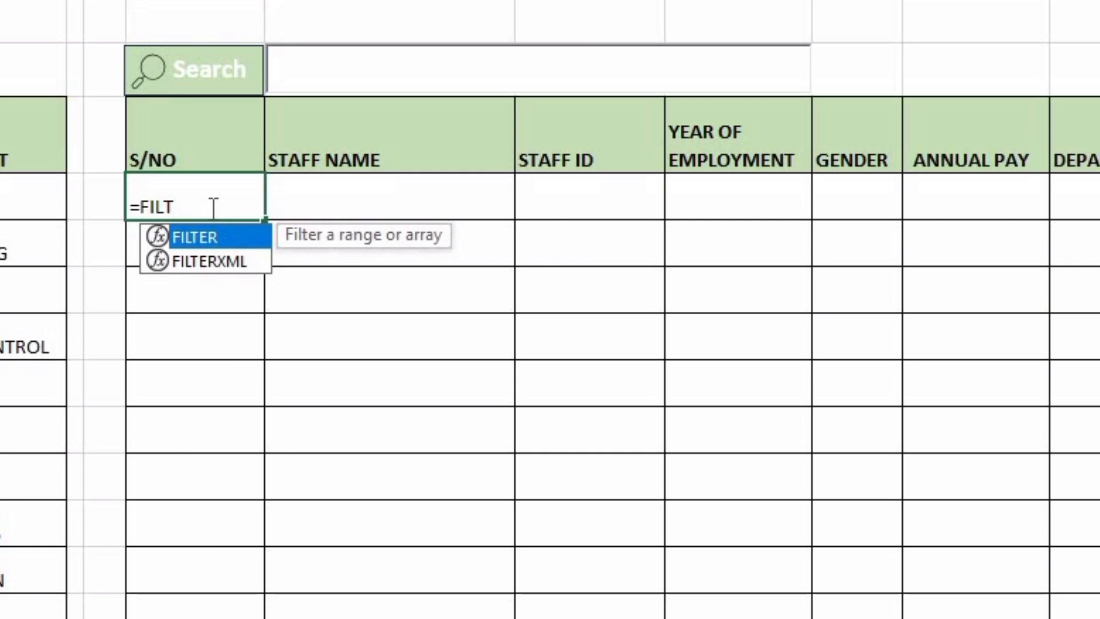
pyautogui.press('Tab')
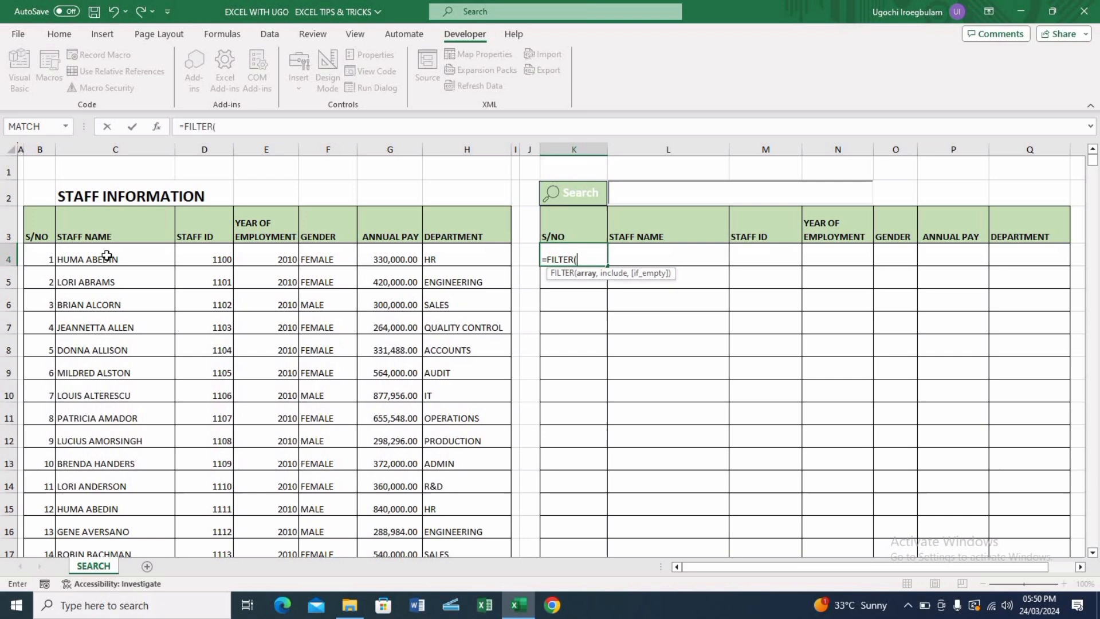
pyautogui.click(107, 256)
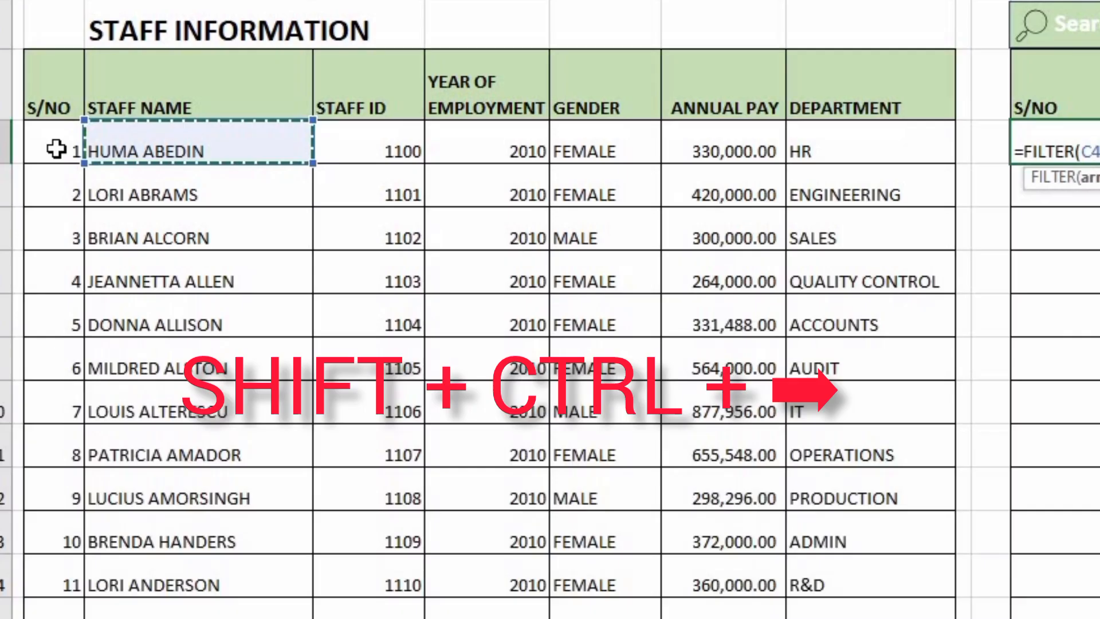
pyautogui.click(56, 149)
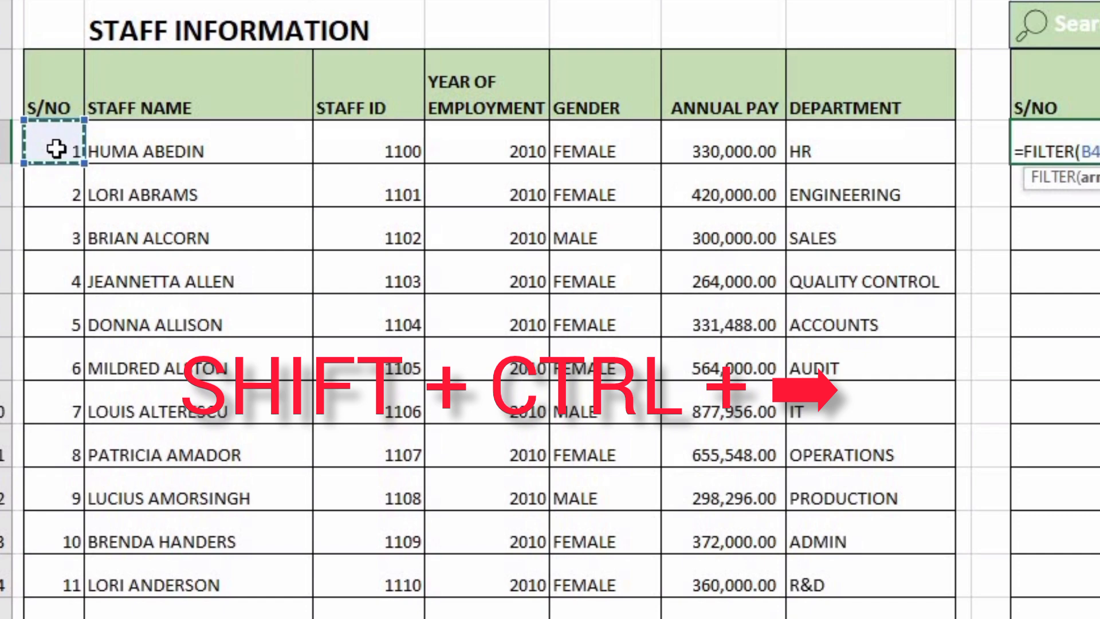
pyautogui.hotkey('ctrl', 'shift', 'Right')
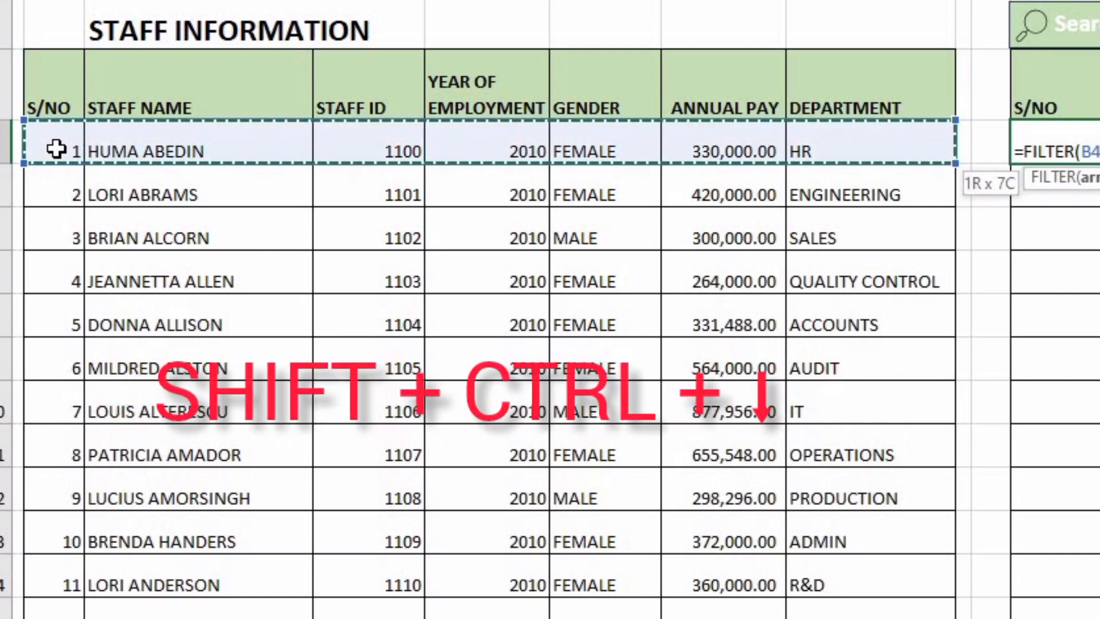
pyautogui.hotkey('ctrl', 'shift', 'Down')
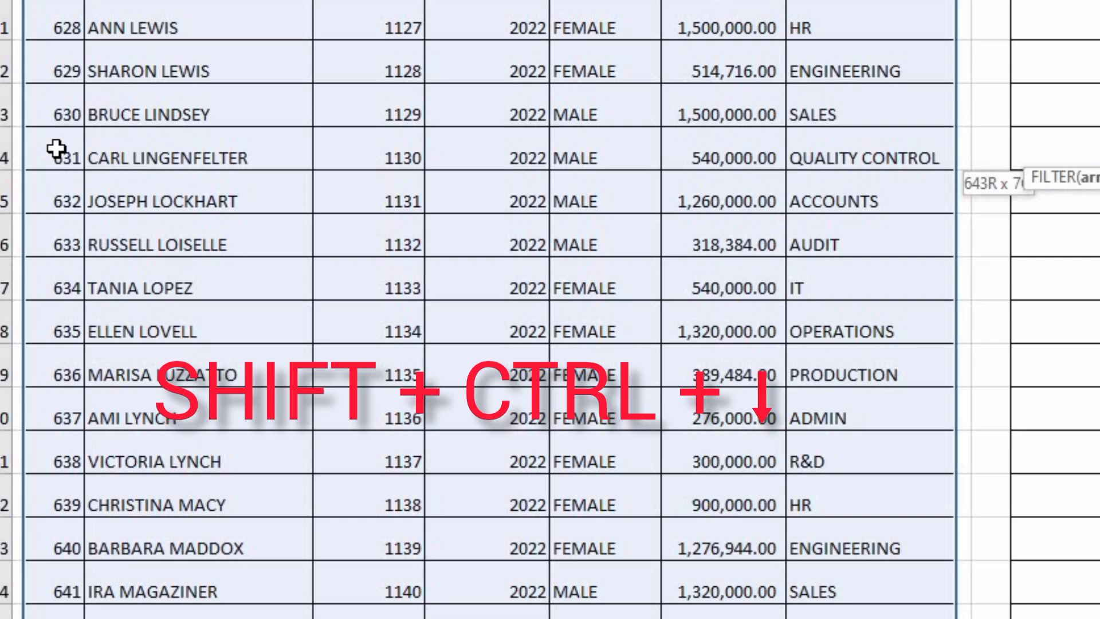
pyautogui.press('F4')
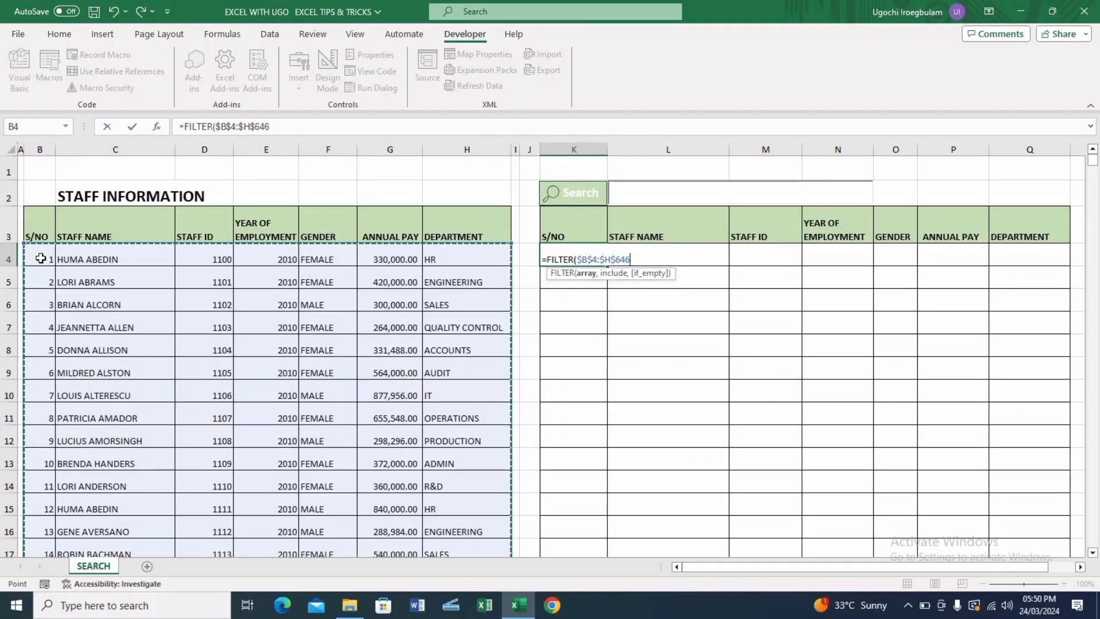
pyautogui.write(',')
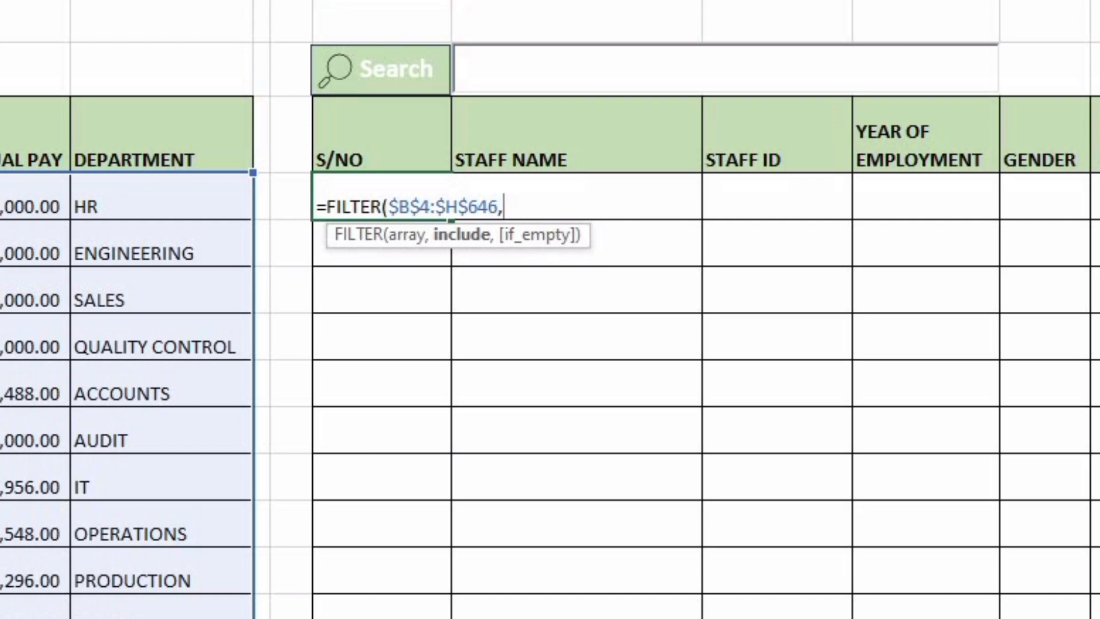
pyautogui.write('ISNU')
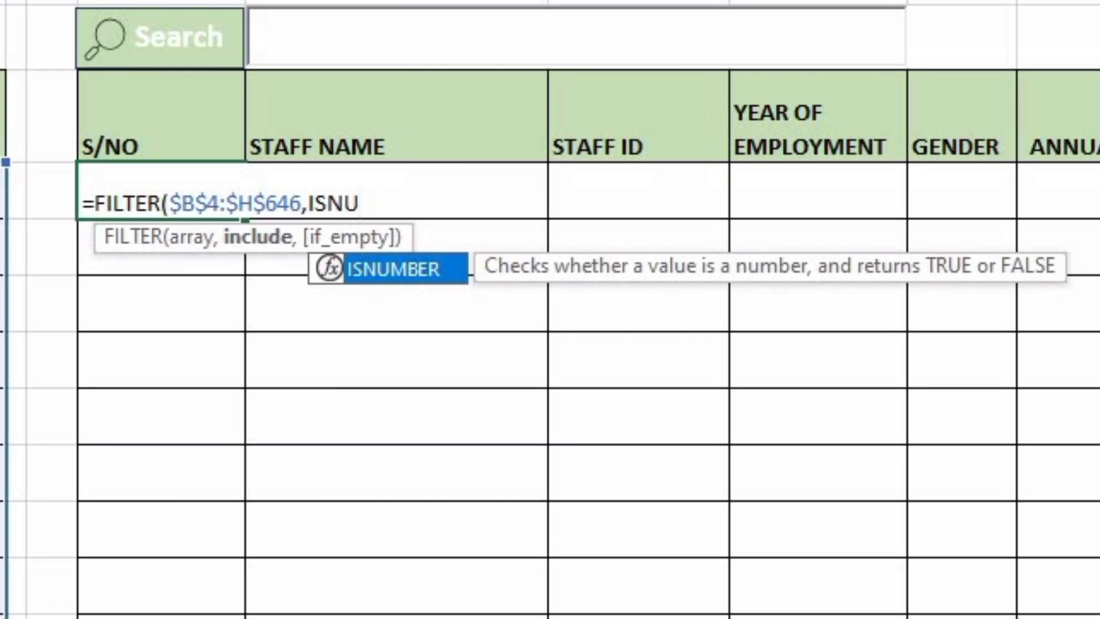
# Add the include argument ISNUMBER(SEARCH(L2,$C$4:$C$646)) to the FILTER formula
pyautogui.press('Tab')
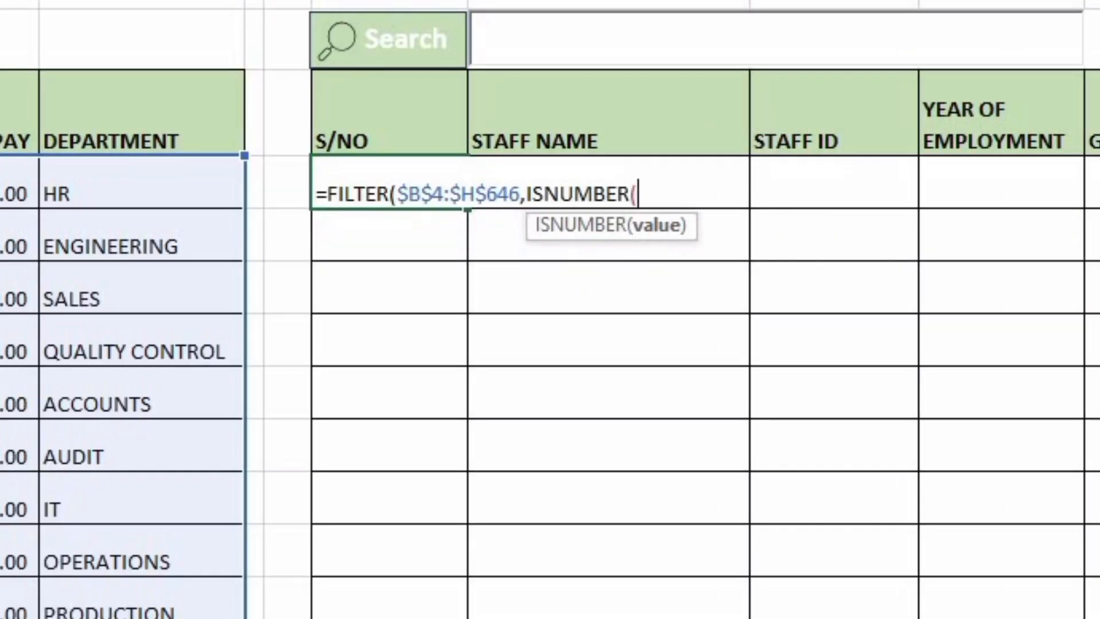
pyautogui.write('SEAR')
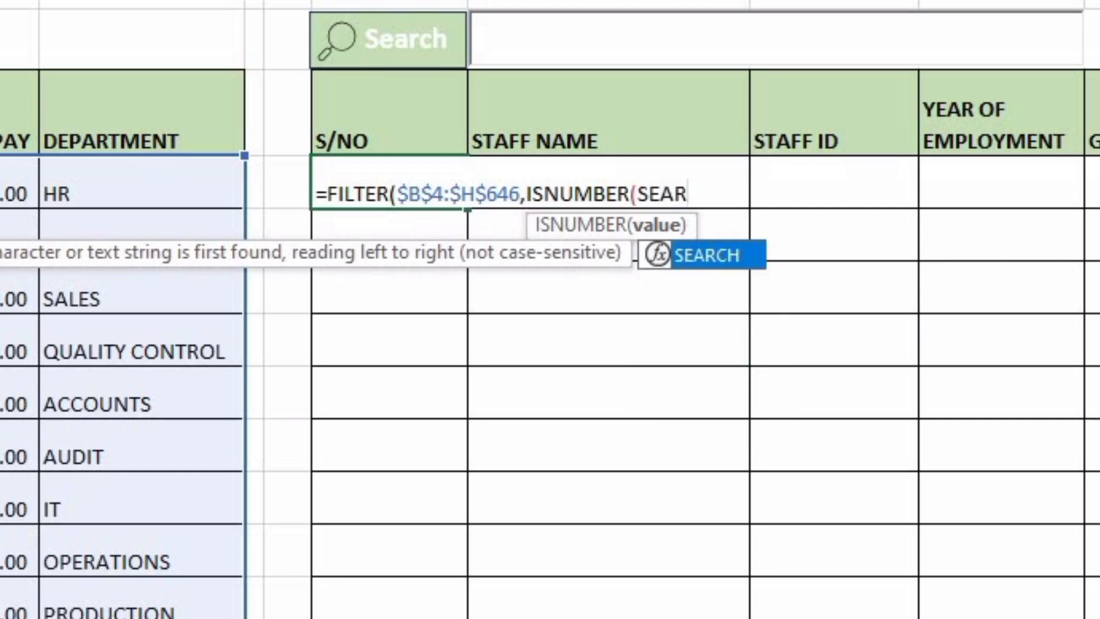
pyautogui.press('Tab')
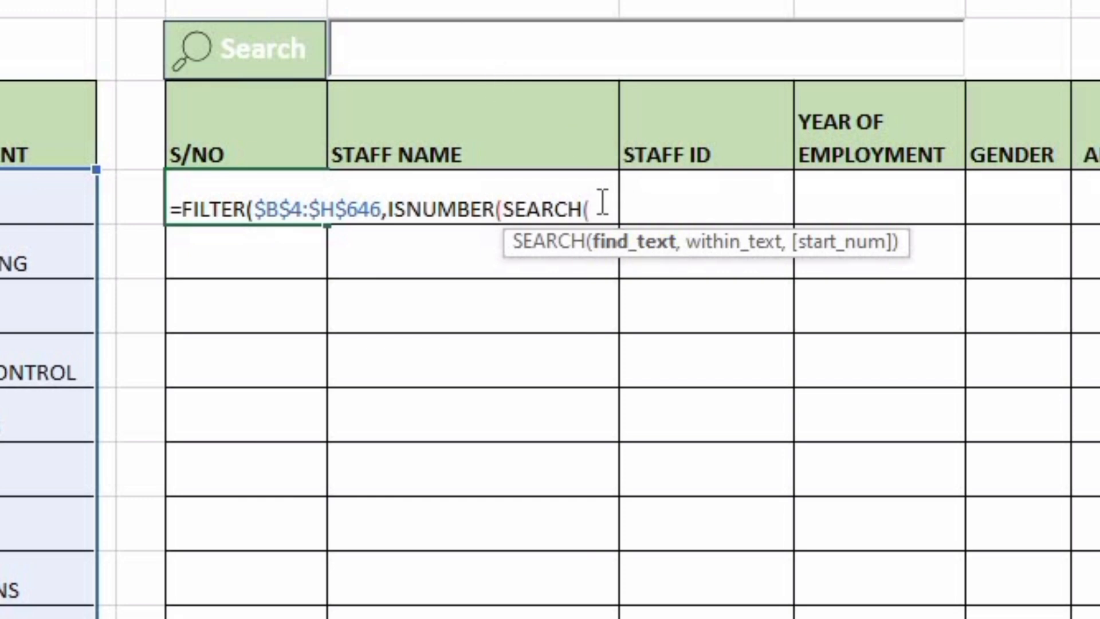
pyautogui.write('L2')
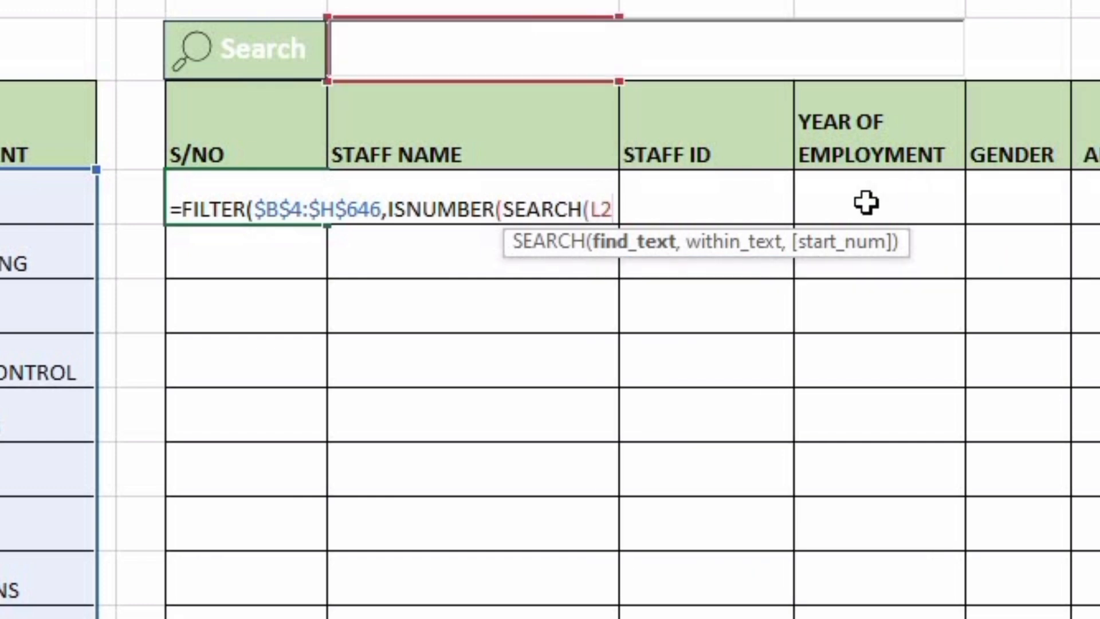
pyautogui.write(',')
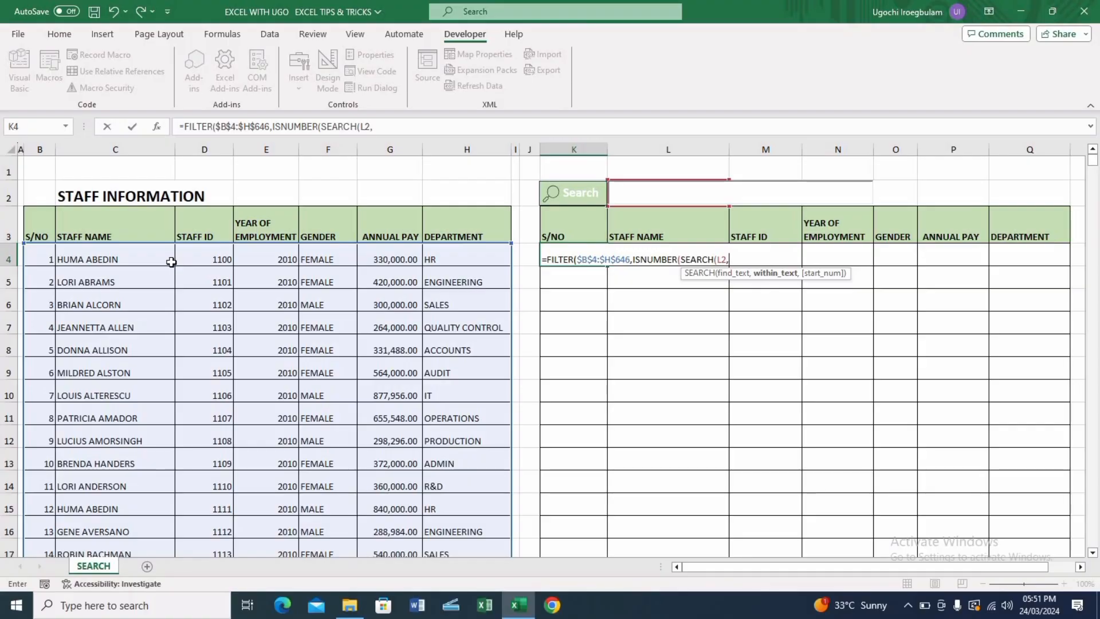
pyautogui.click(104, 259)
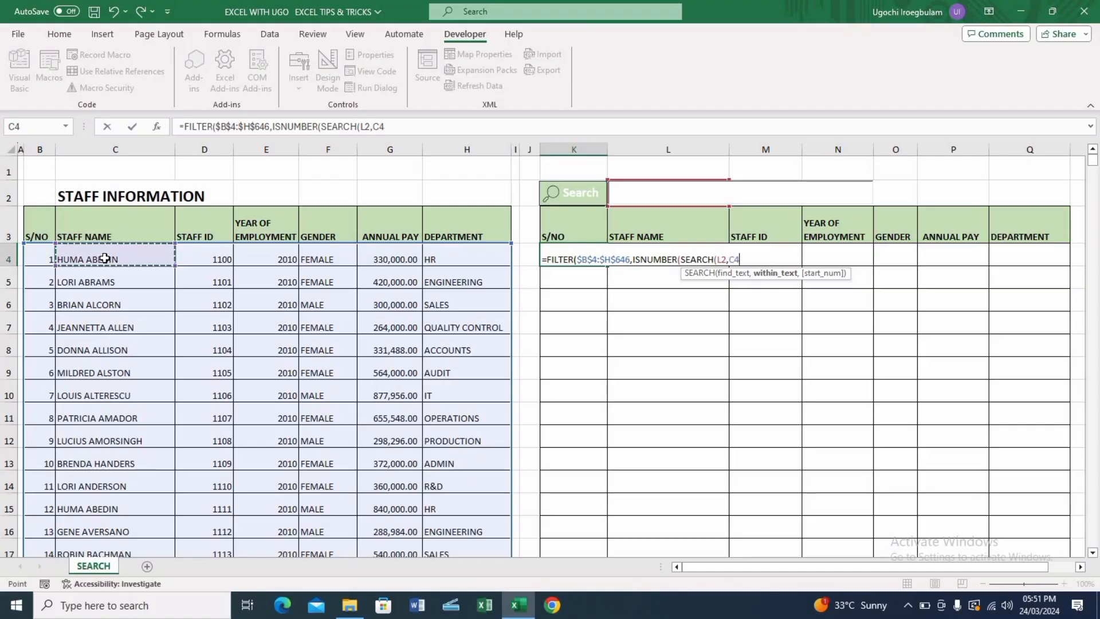
pyautogui.hotkey('ctrl', 'shift', 'Down')
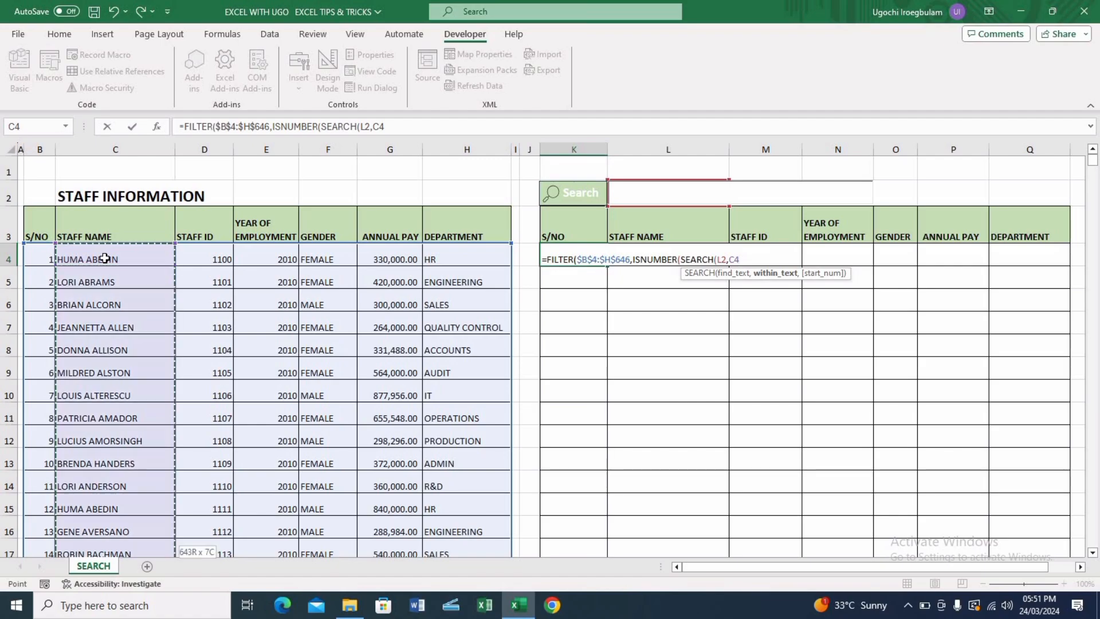
pyautogui.press('F4')
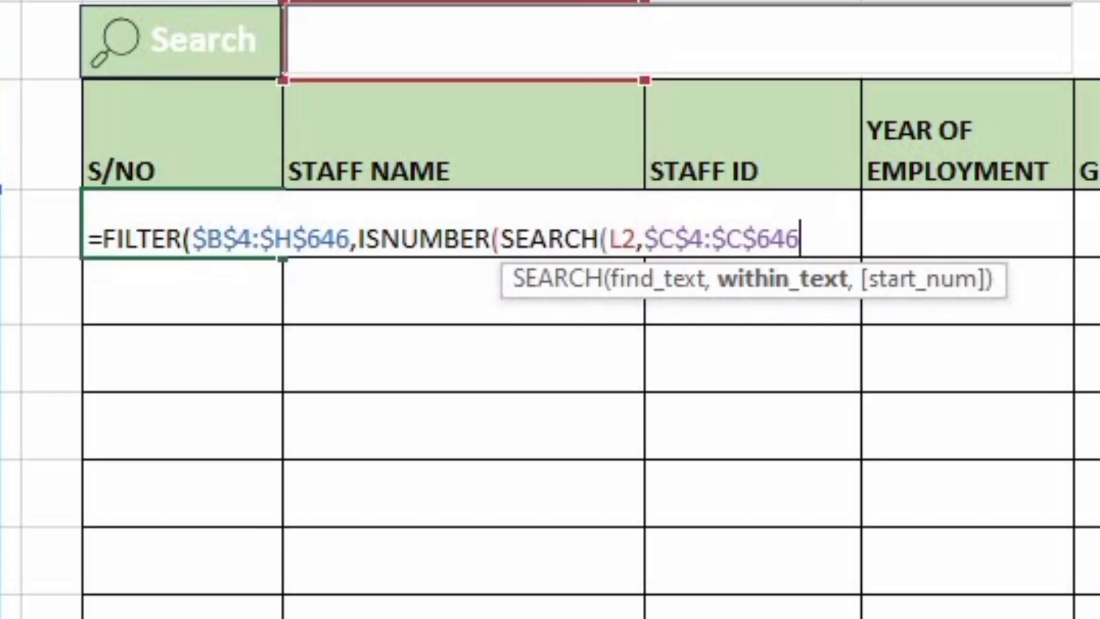
pyautogui.write(')')
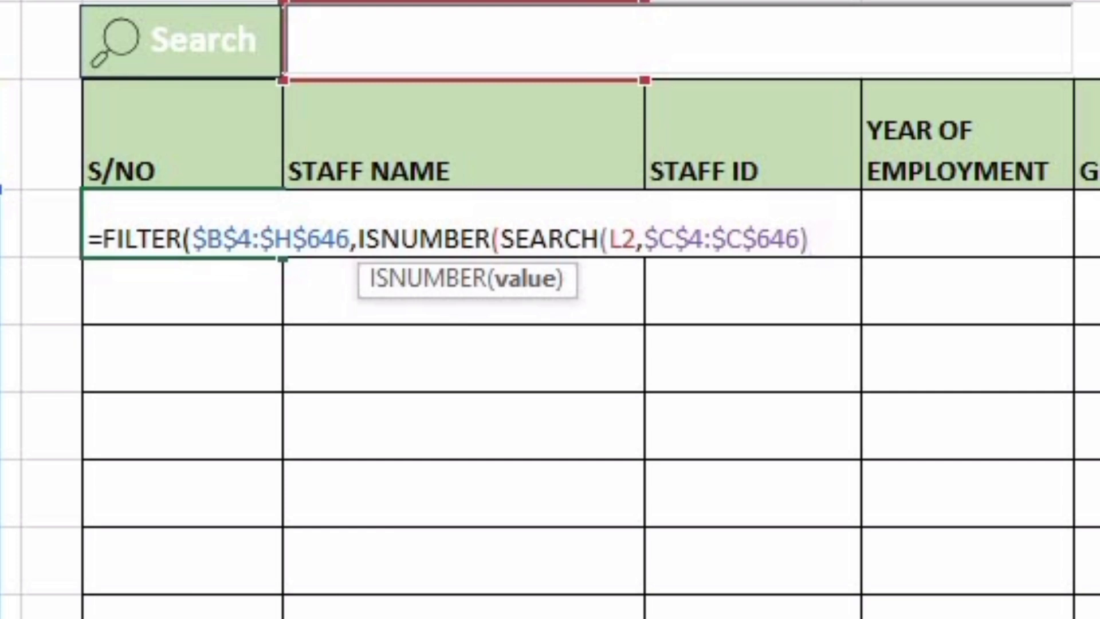
pyautogui.write(')')
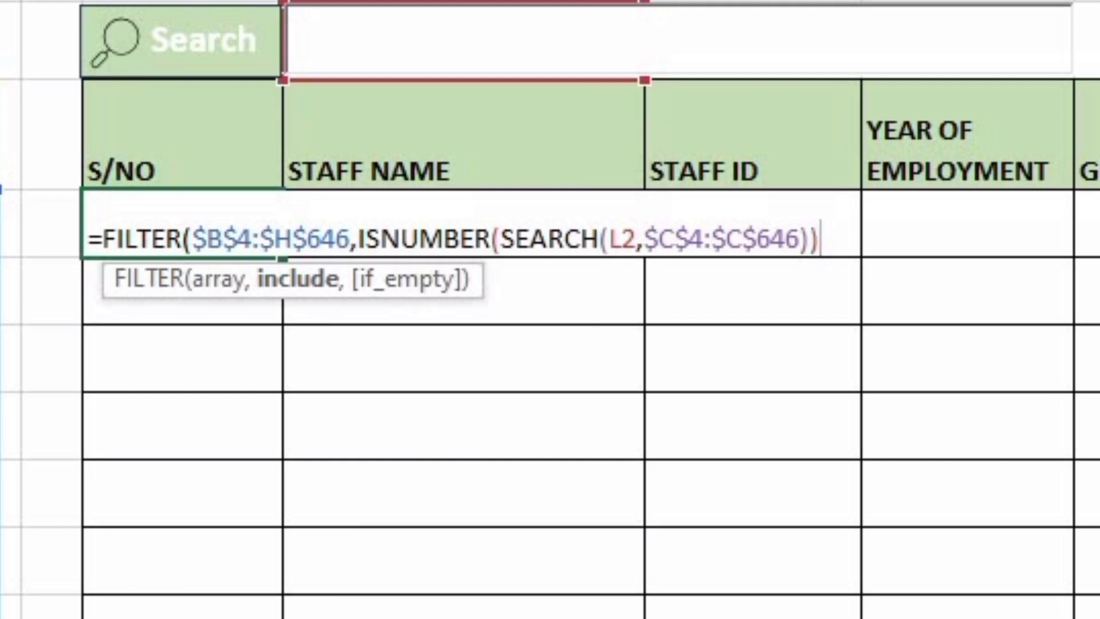
pyautogui.write(',')
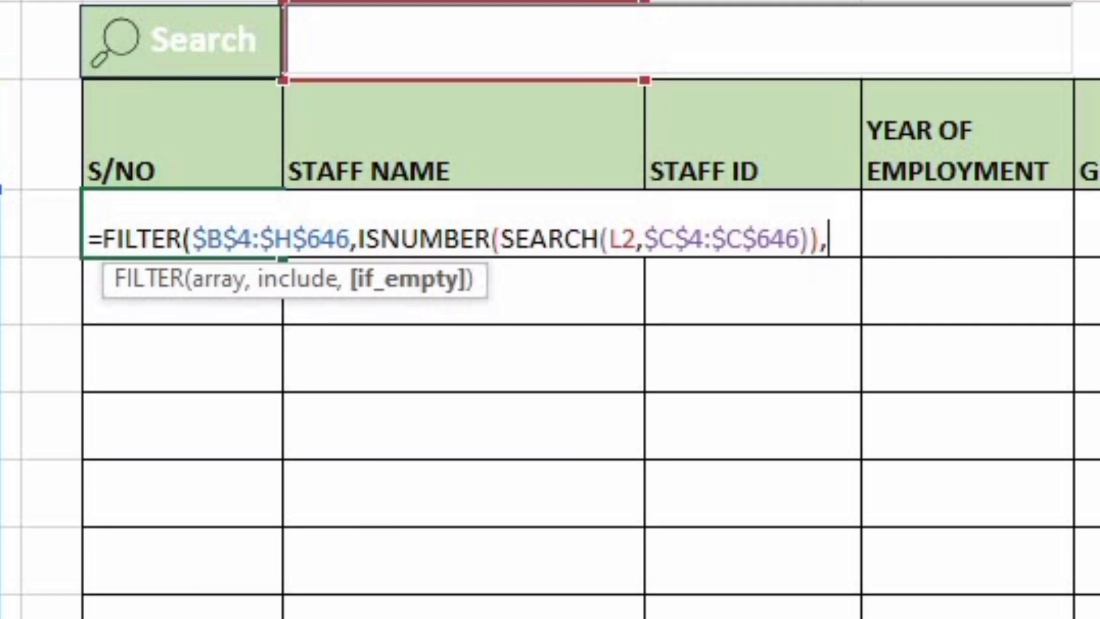
# Complete the FILTER formula with "NOTFOUND" as the if_empty argument, close it and enter it in K4
pyautogui.write('"NOTF')
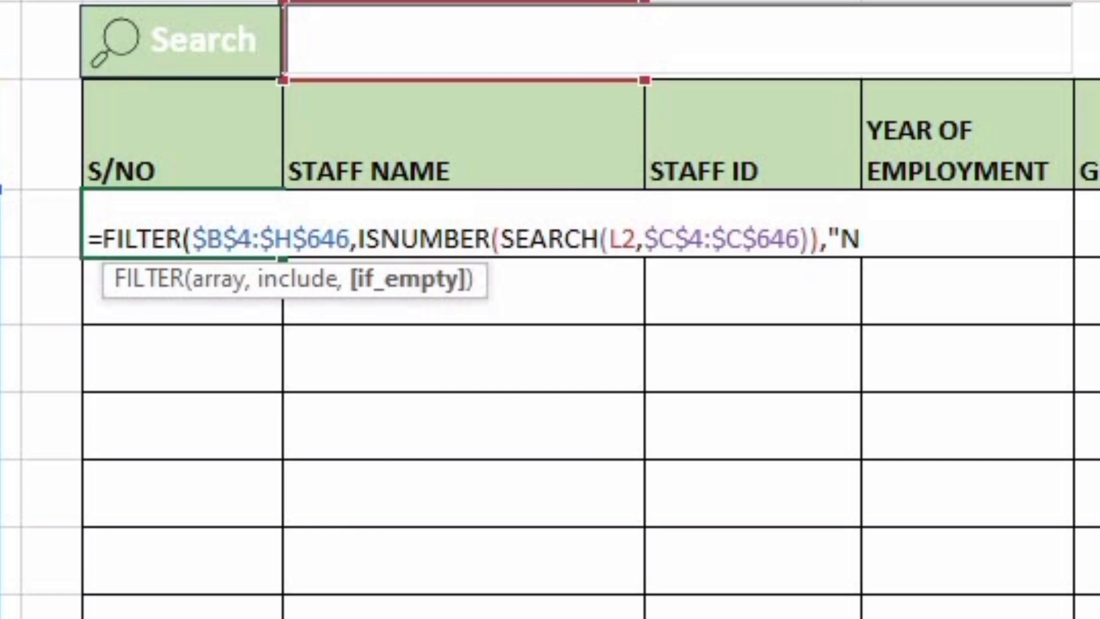
pyautogui.write('OUND"')
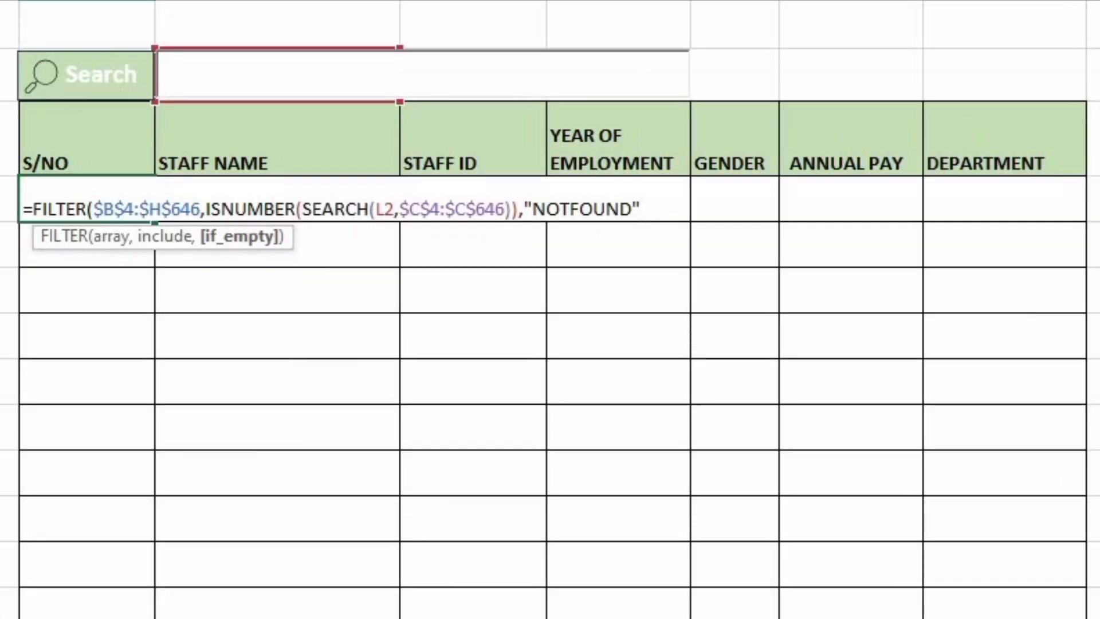
pyautogui.write(')')
pyautogui.press('Return')
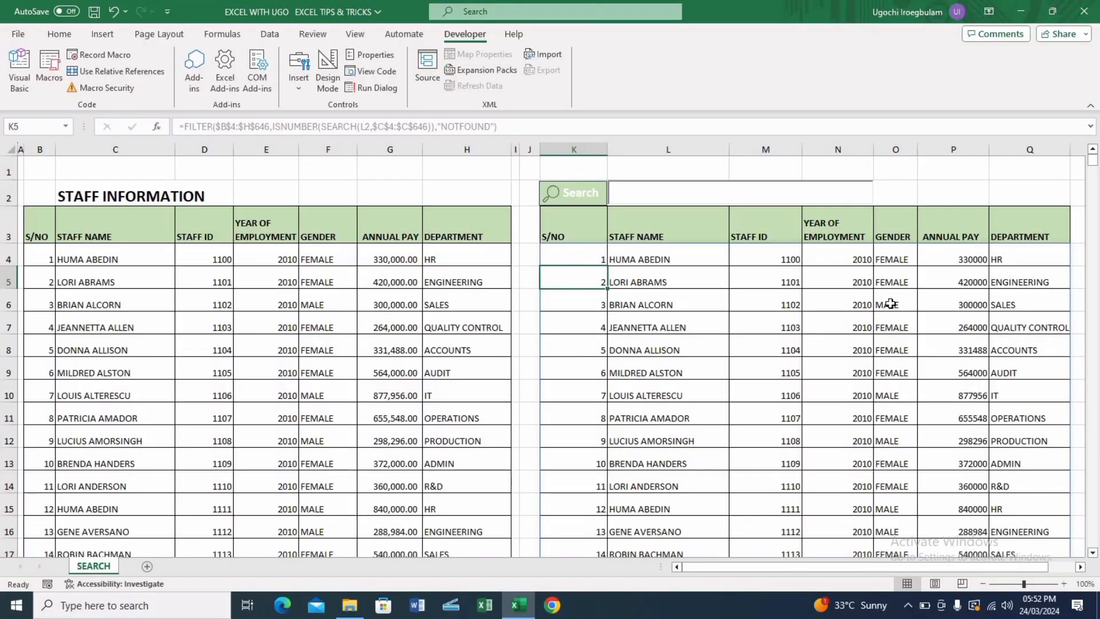
# Test the search box by entering HUMA and then LORI, clearing the box after each search
pyautogui.click(644, 195)
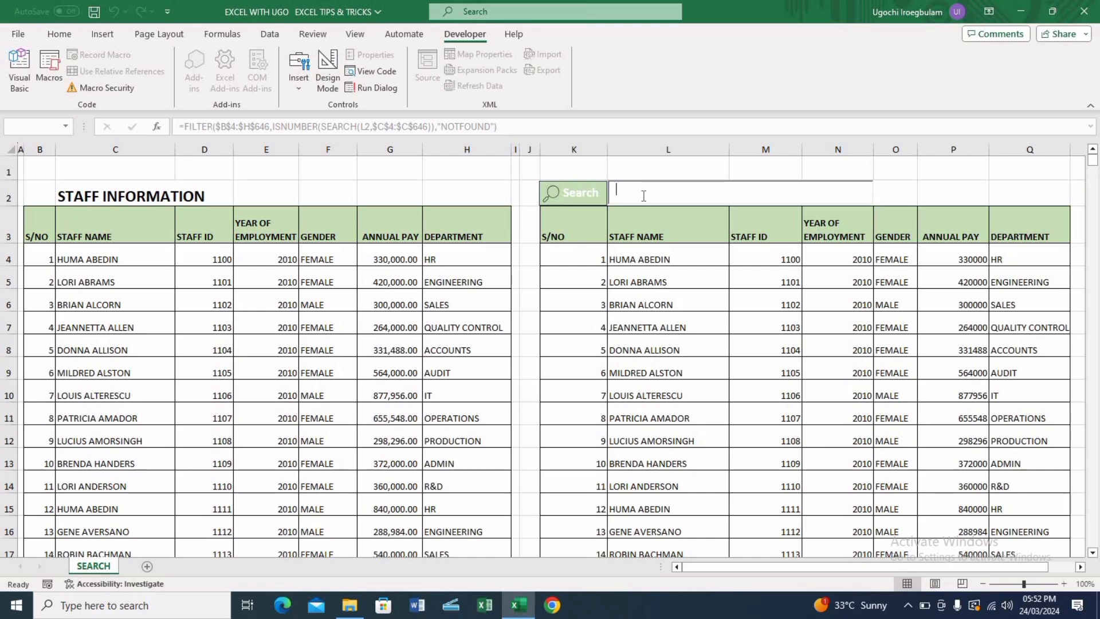
pyautogui.write('HUM')
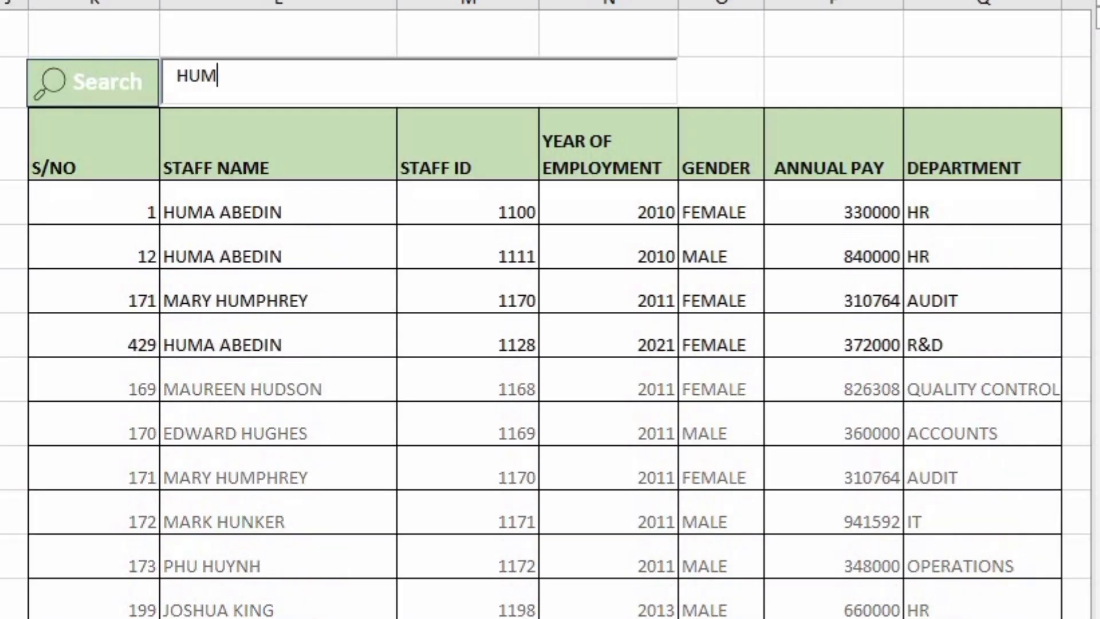
pyautogui.write('A')
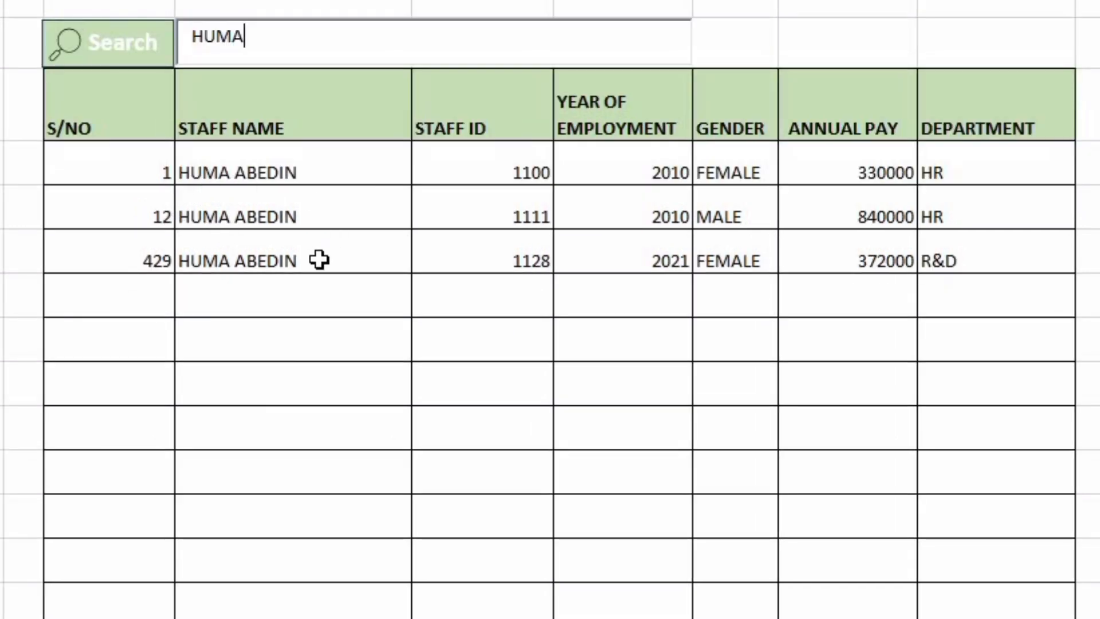
pyautogui.press('BackSpace')
pyautogui.press('BackSpace')
pyautogui.press('BackSpace')
pyautogui.press('BackSpace')
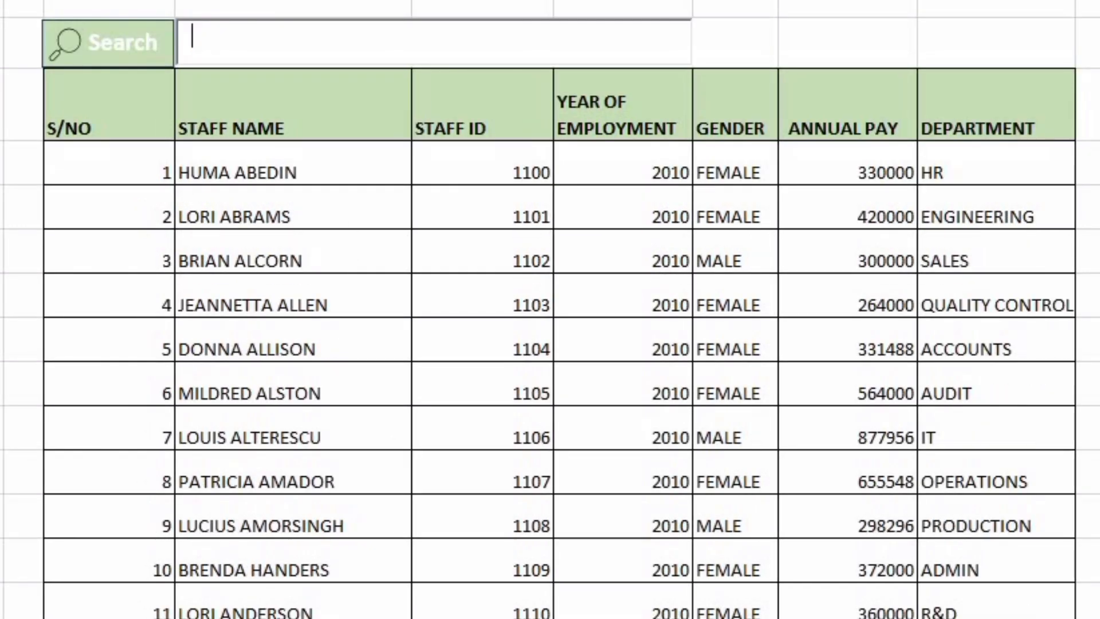
pyautogui.write('4ORI')
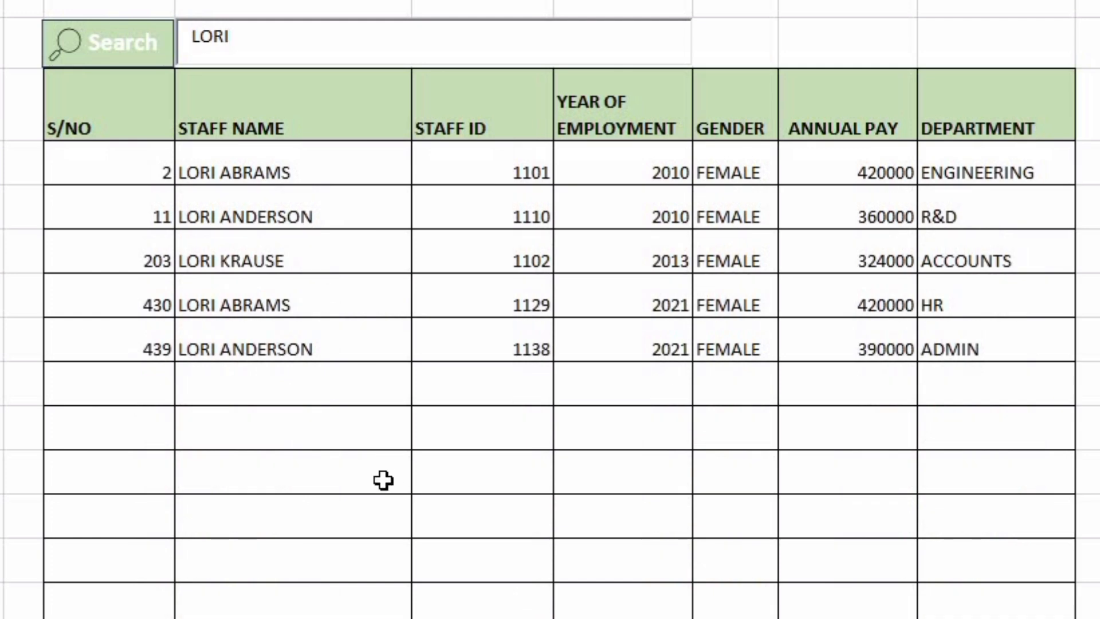
pyautogui.press('BackSpace')
pyautogui.press('BackSpace')
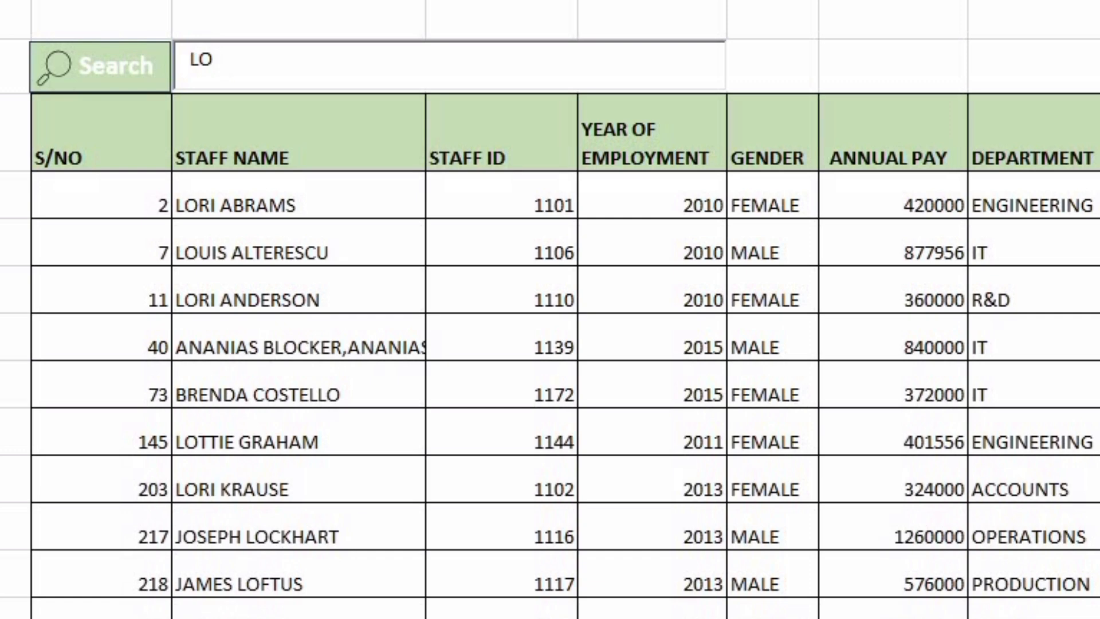
pyautogui.press('BackSpace')
pyautogui.press('BackSpace')
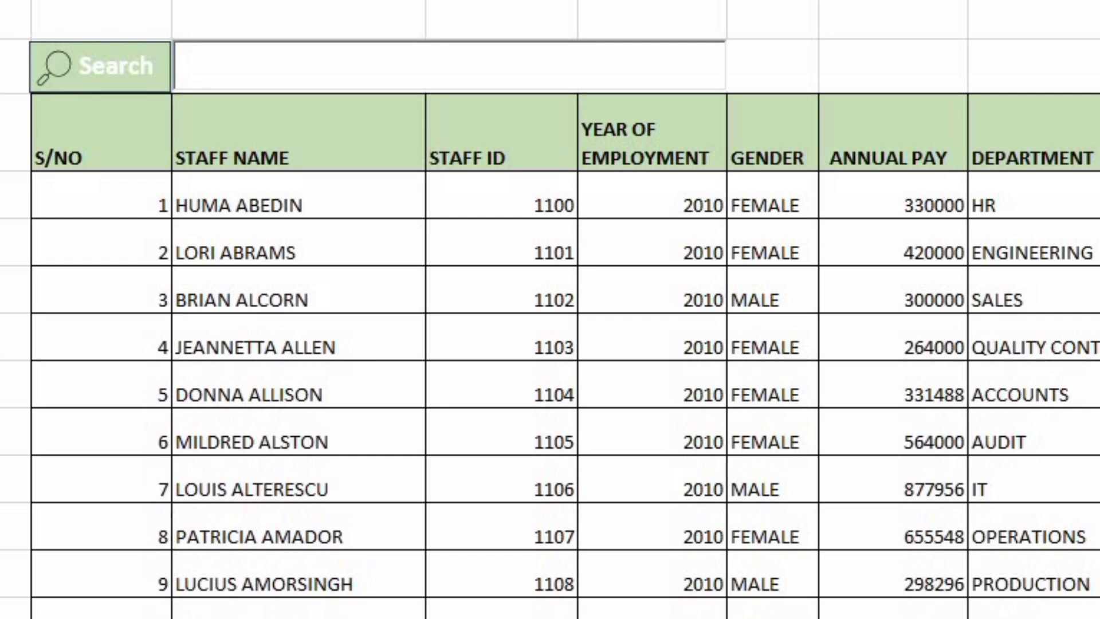
# Test the search box with BRENDA and with the non-matching text II, clearing the box after each
pyautogui.write('AFF')
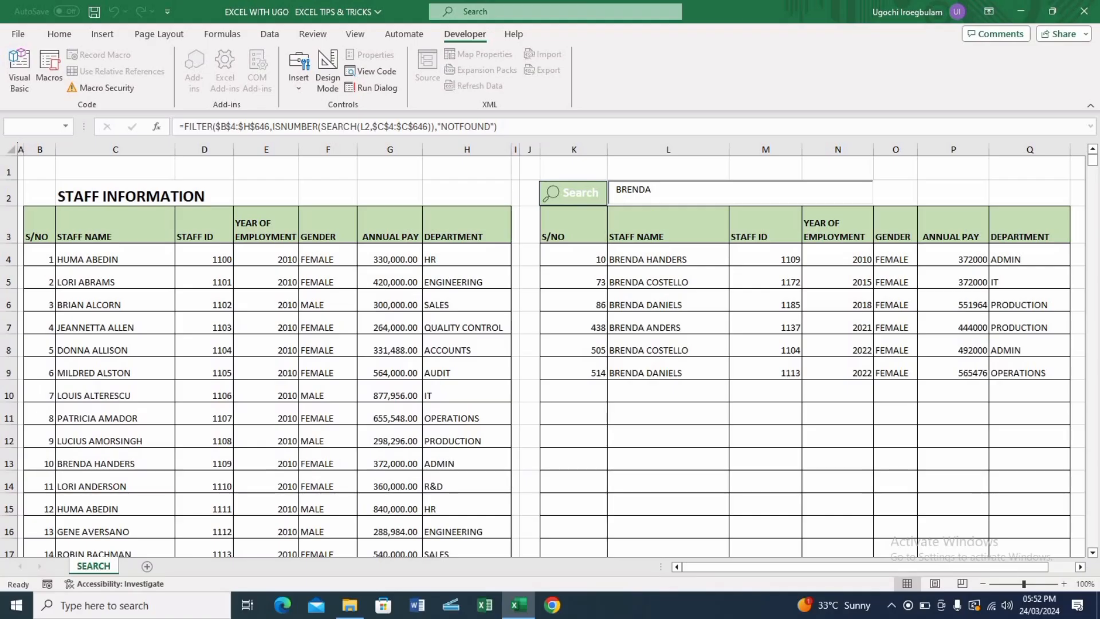
pyautogui.press('BackSpace')
pyautogui.press('BackSpace')
pyautogui.press('BackSpace')
pyautogui.press('BackSpace')
pyautogui.press('BackSpace')
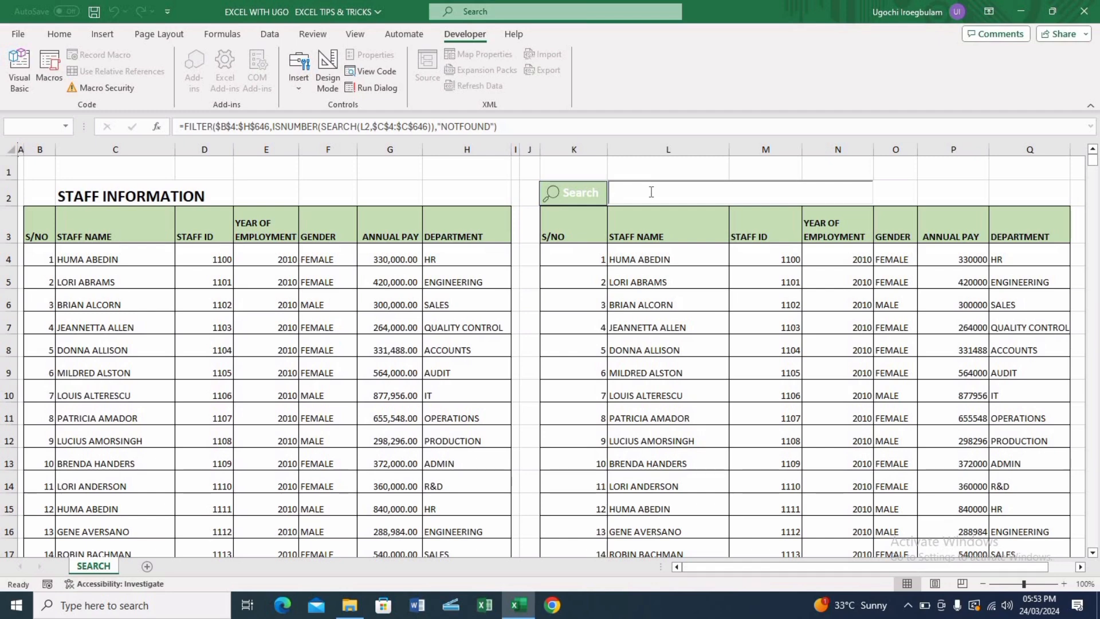
pyautogui.write('II')
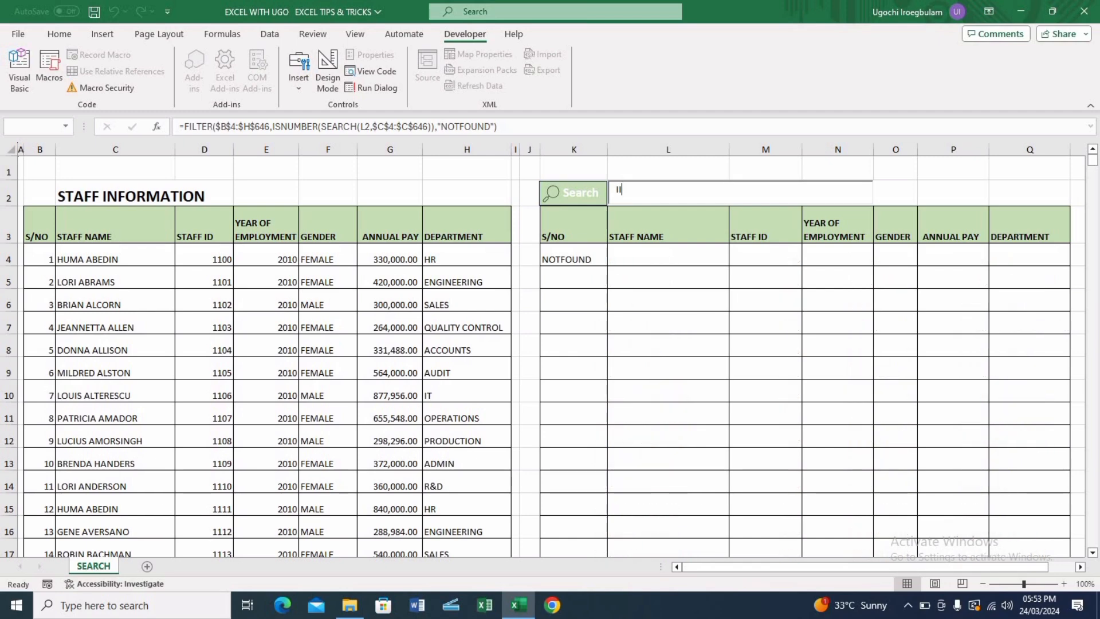
pyautogui.press('BackSpace')
pyautogui.press('BackSpace')
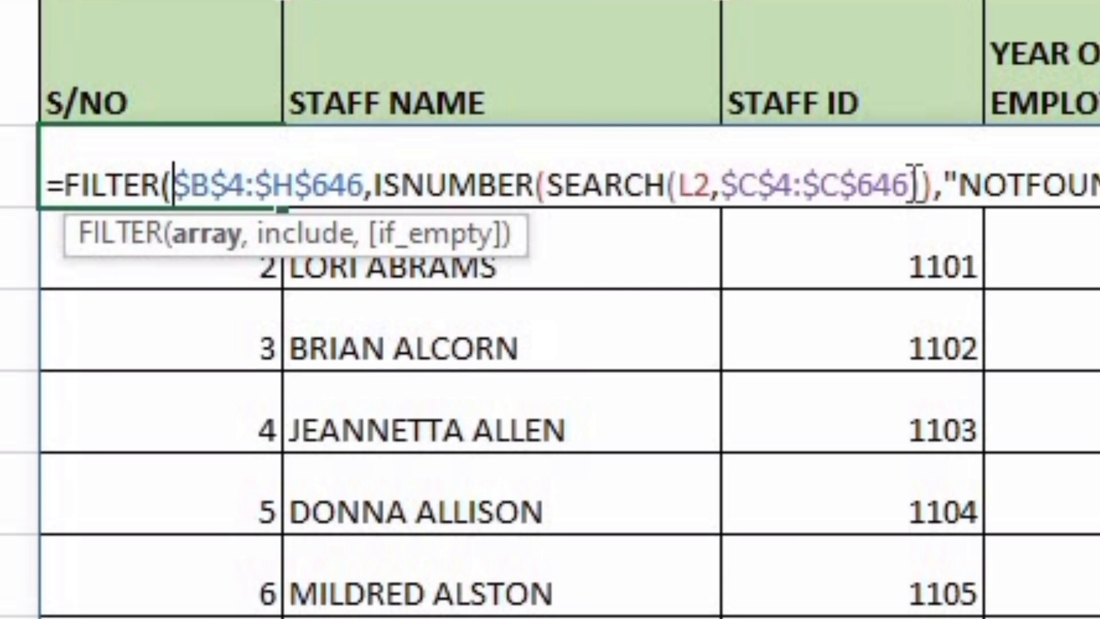
# Extend the SEARCH range in the K4 formula to $C$4:$C$646&$D$4:$D$646&$H$4:$H$646 so IDs and departments are searched too
pyautogui.click(914, 183)
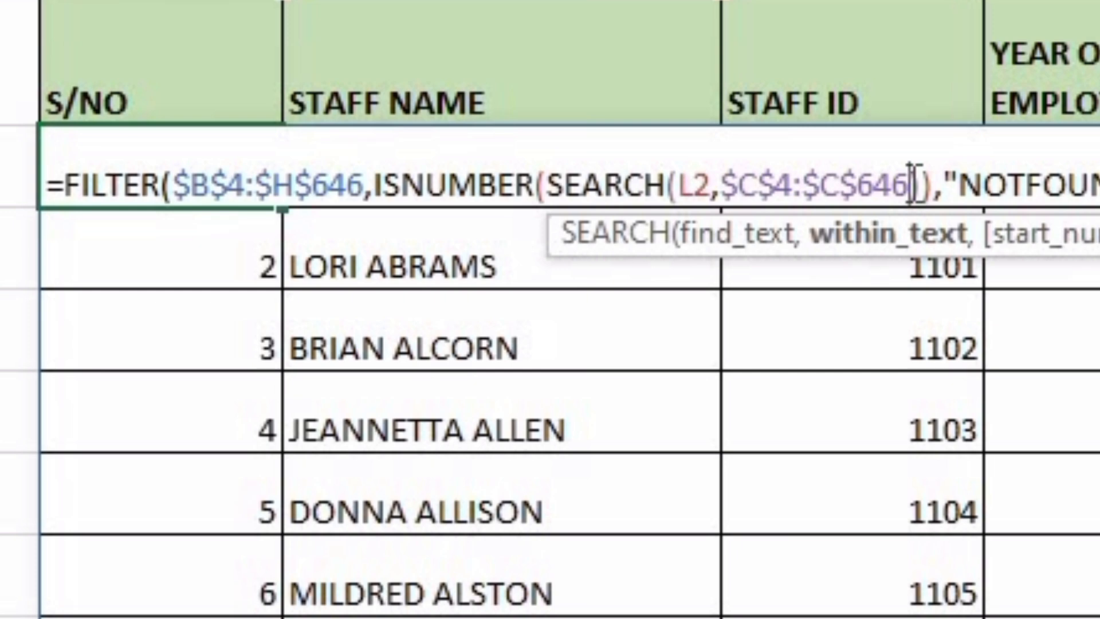
pyautogui.write('&')
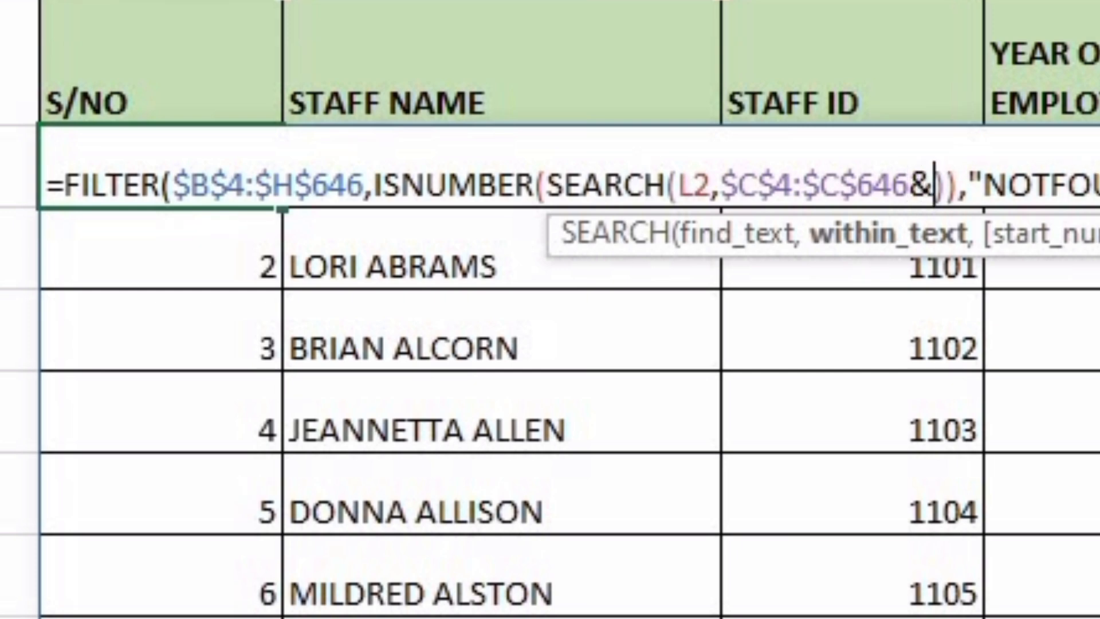
pyautogui.click(304, 380)
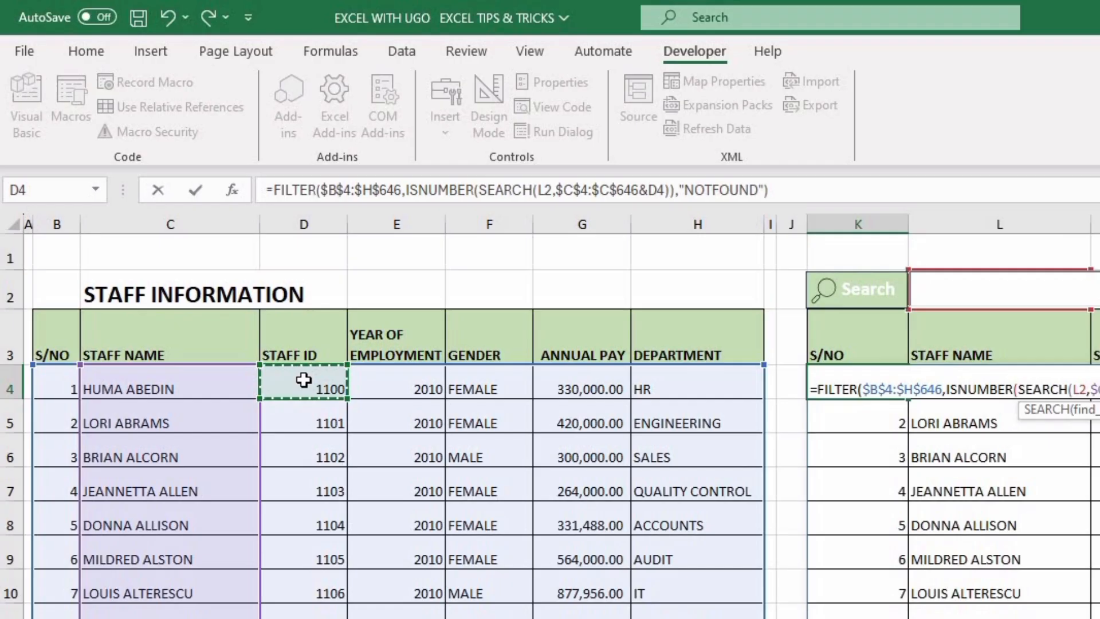
pyautogui.hotkey('ctrl', 'shift', 'Down')
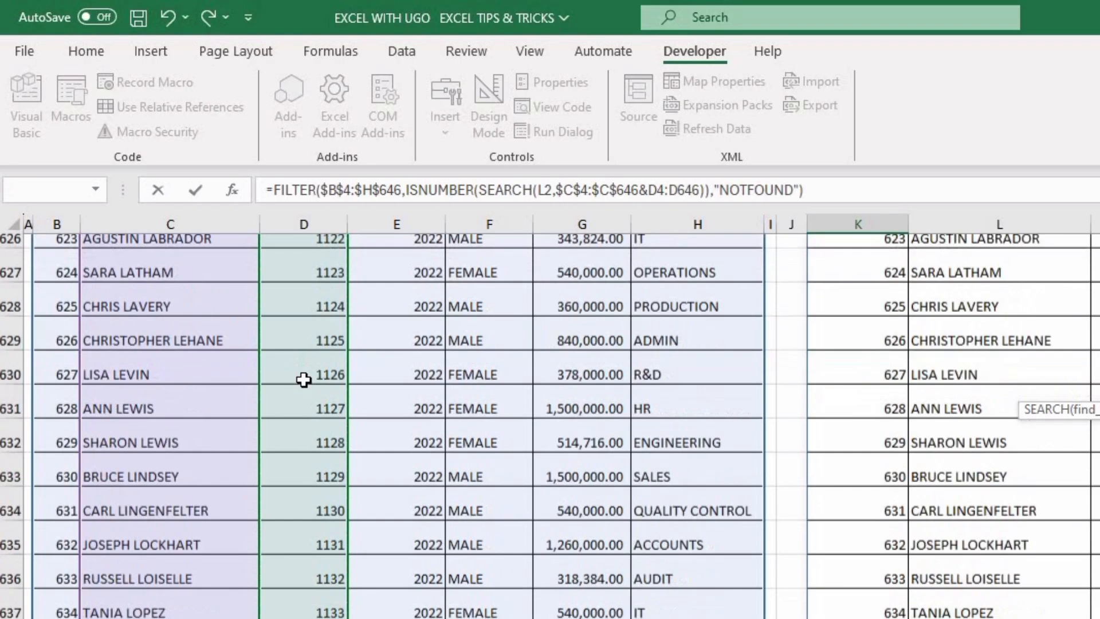
pyautogui.press('F4')
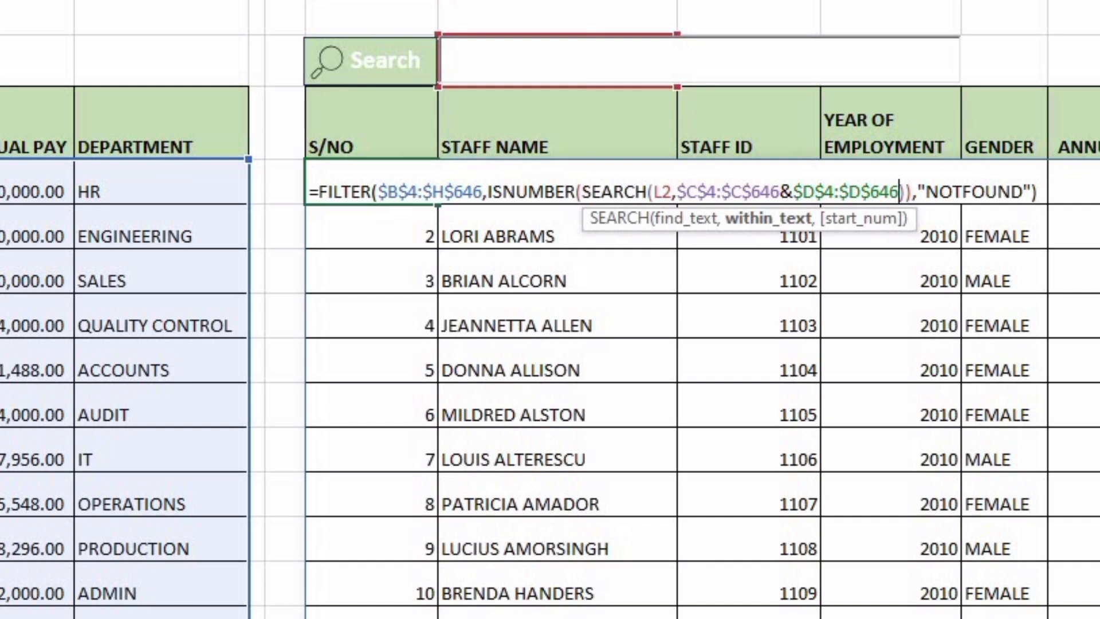
pyautogui.write('&')
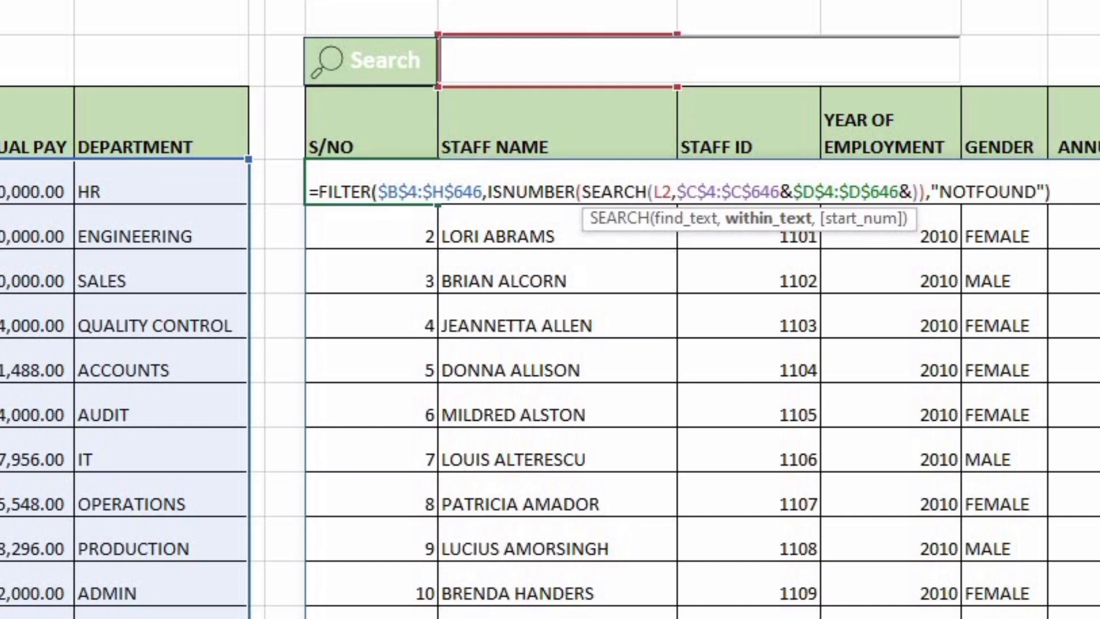
pyautogui.click(118, 181)
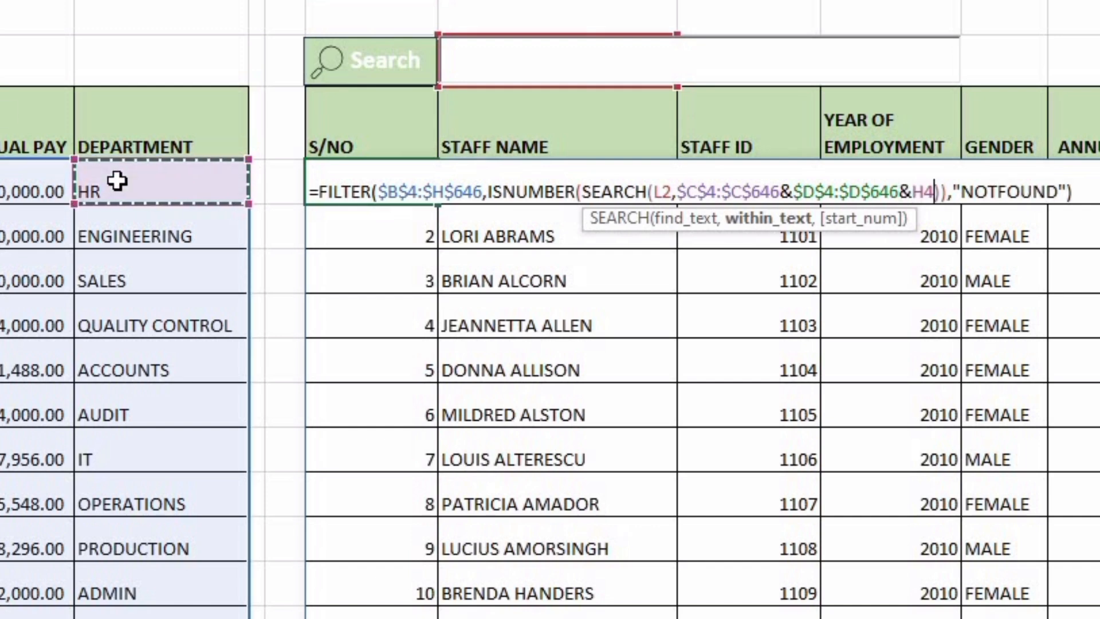
pyautogui.hotkey('ctrl', 'shift', 'Down')
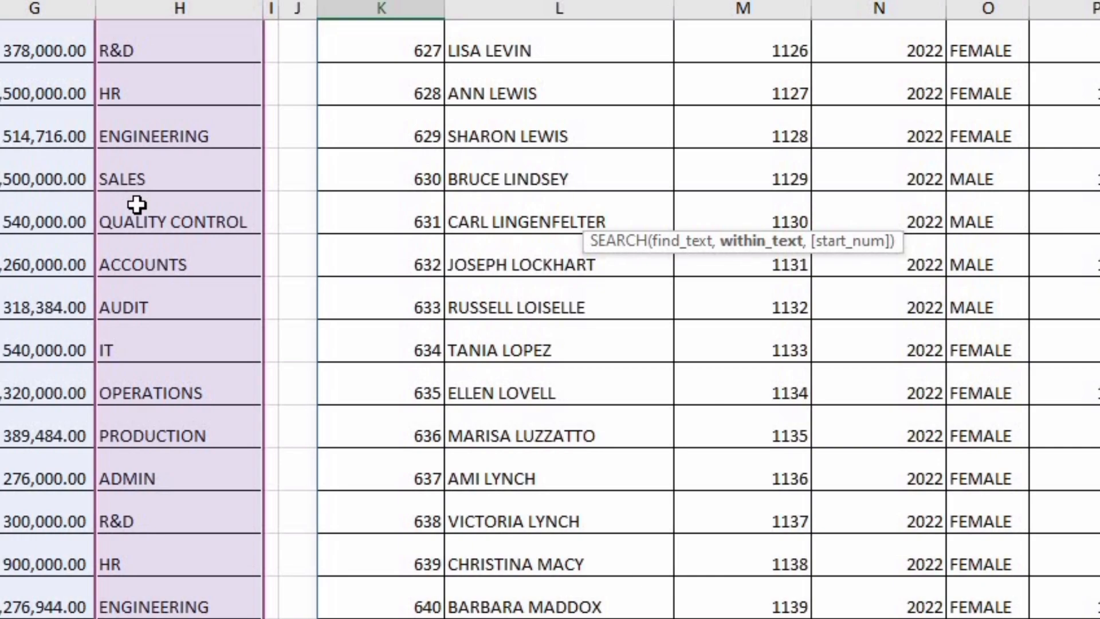
pyautogui.press('F4')
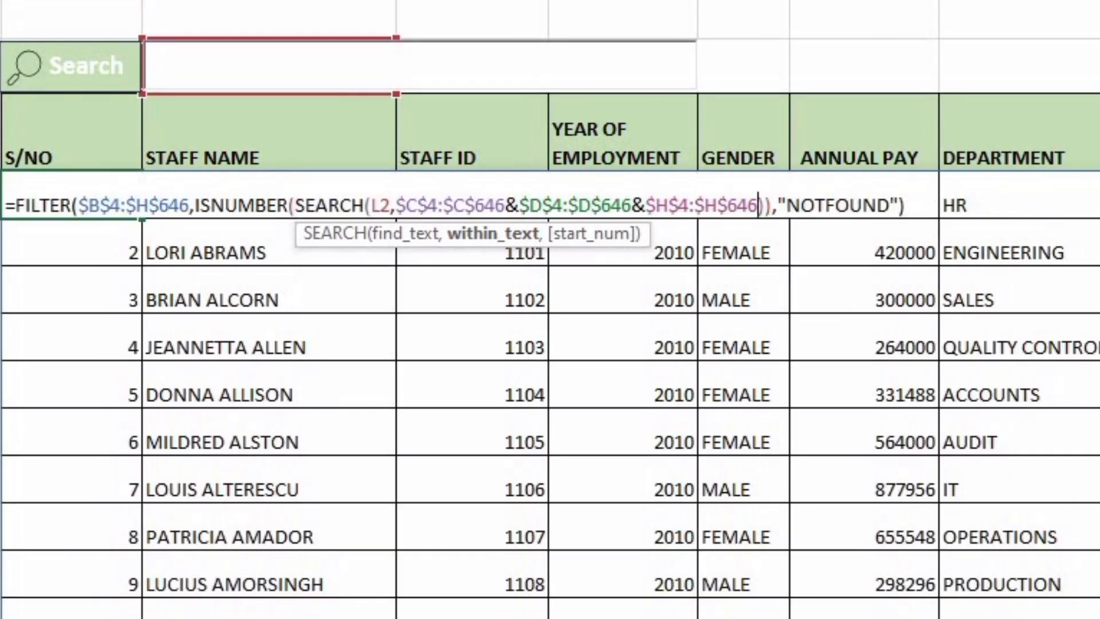
pyautogui.press('Return')
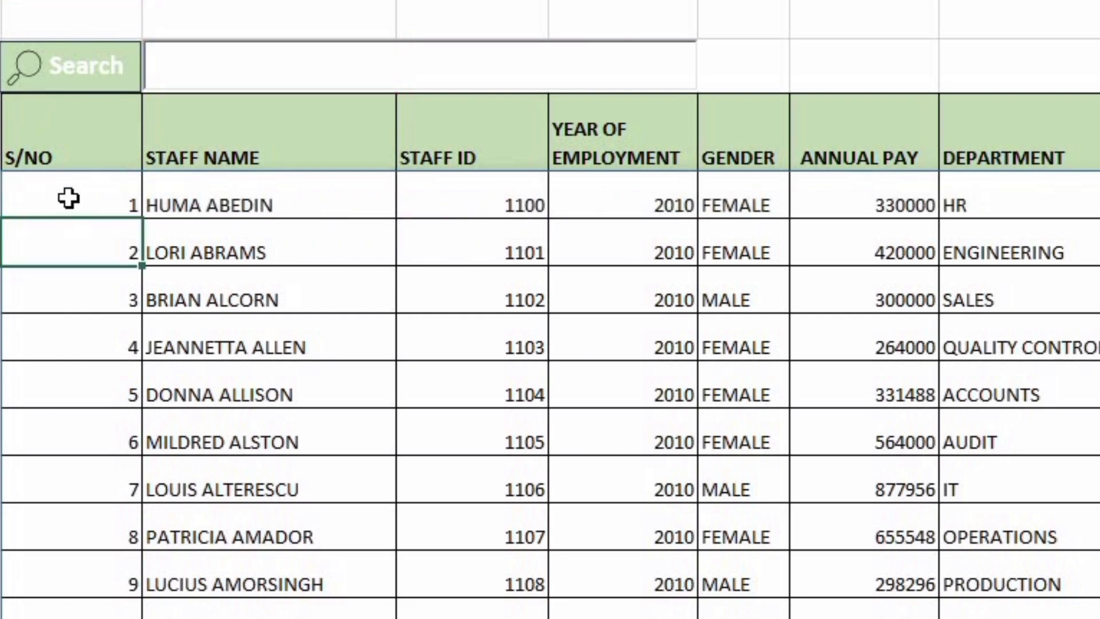
# Test the search box with staff IDs such as 1102 and department names such as AUDIT and OPERATION
pyautogui.click(253, 74)
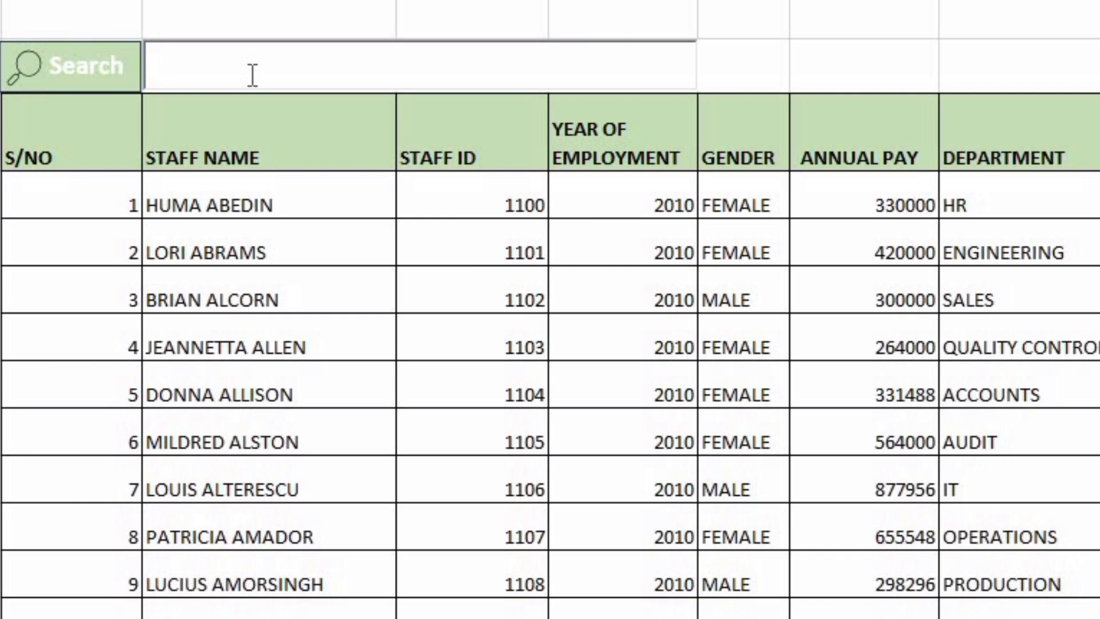
pyautogui.click(470, 487)
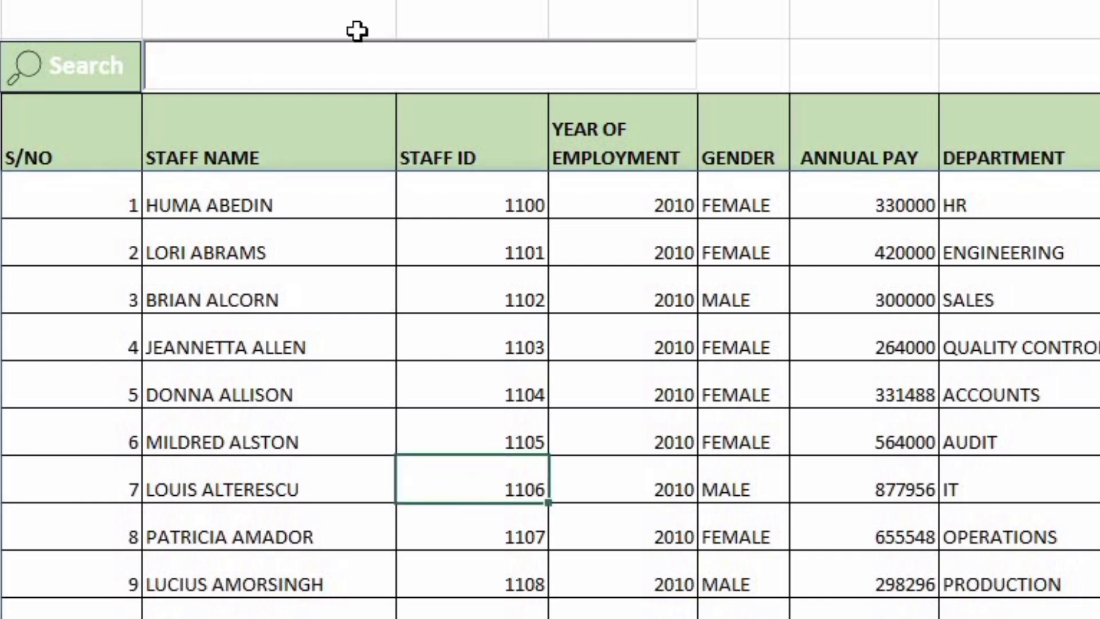
pyautogui.click(268, 71)
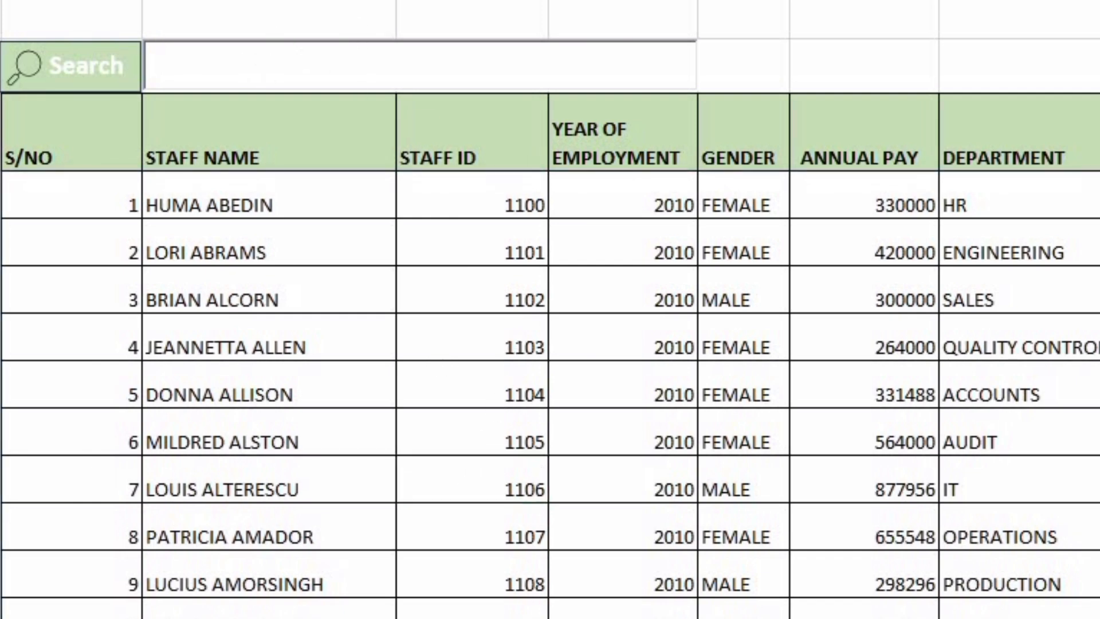
pyautogui.write('1106')
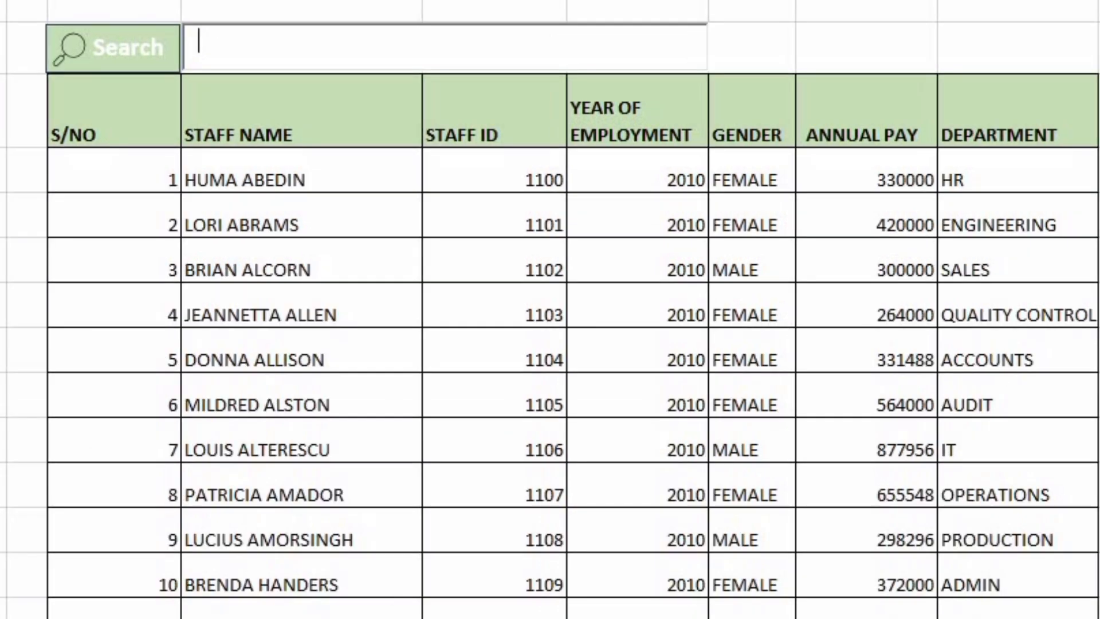
pyautogui.write('AUDIT')
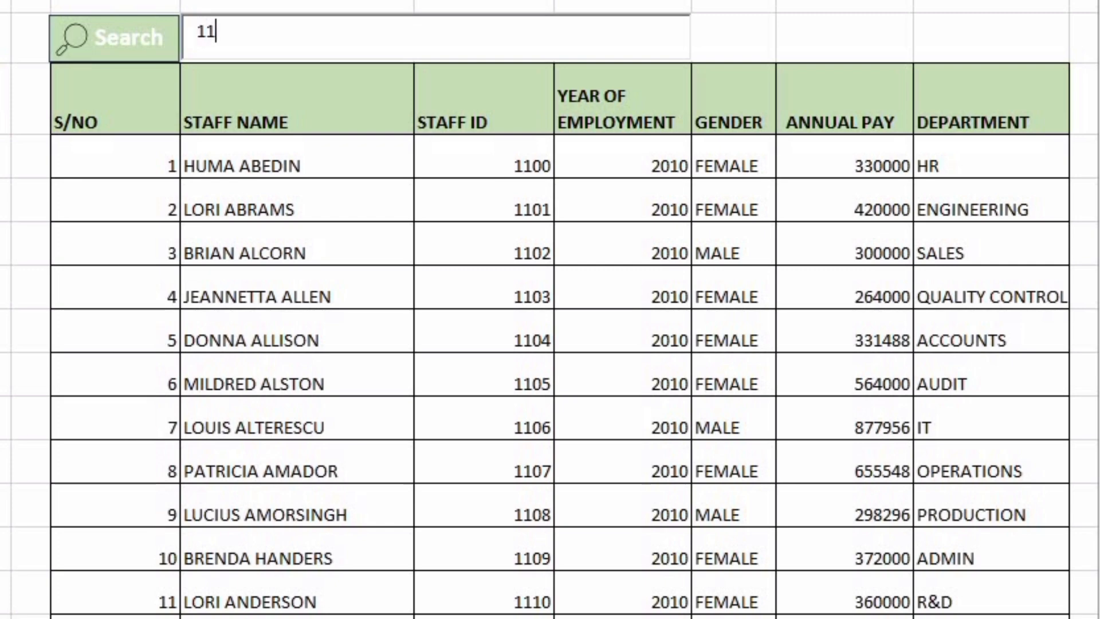
pyautogui.write('2')
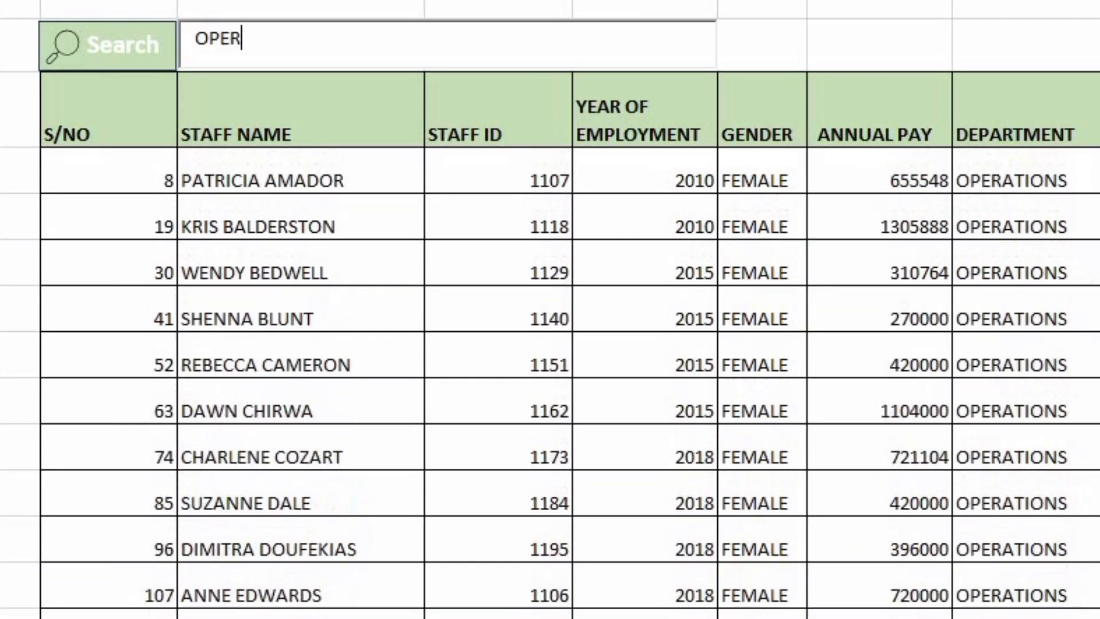
pyautogui.write('ATION')
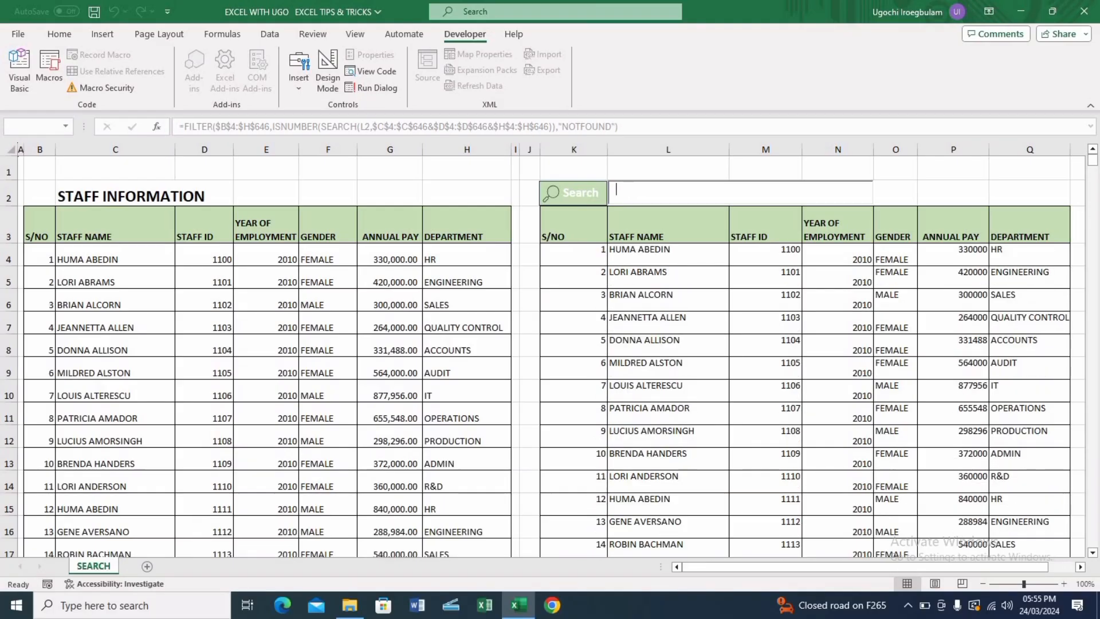